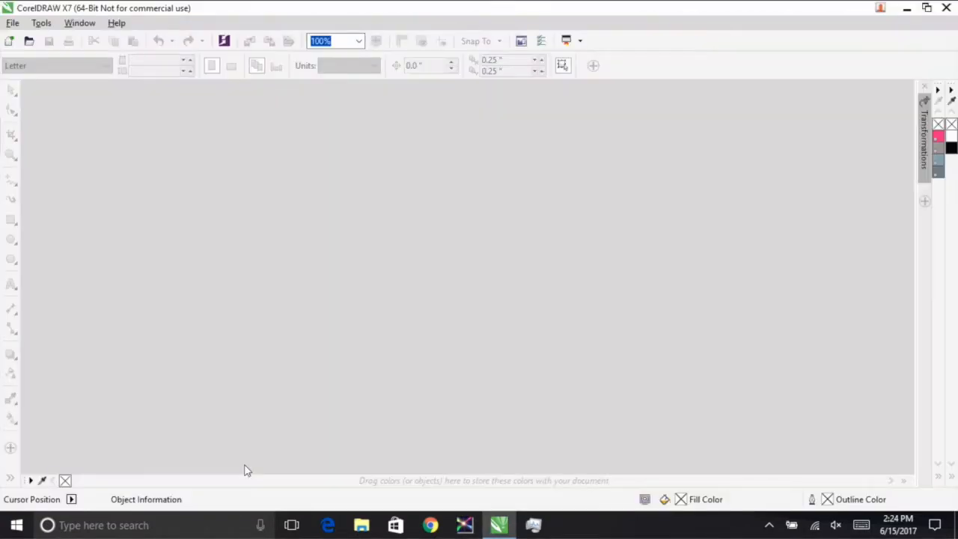
Step: Start a new document and set its page width and height to 24 inches each
{"action": "left_click", "coordinate": [13, 22]}
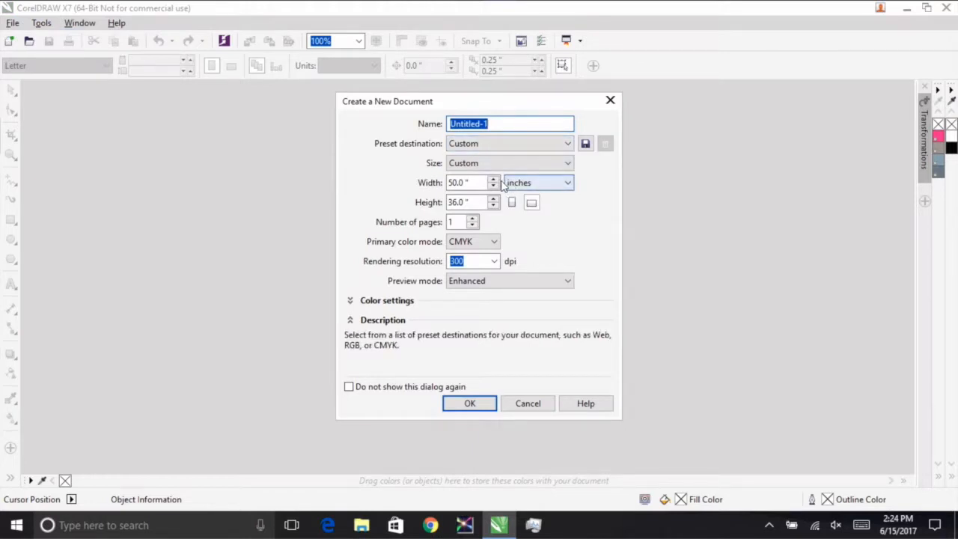
{"action": "left_click_drag", "start_coordinate": [482, 182], "coordinate": [437, 185]}
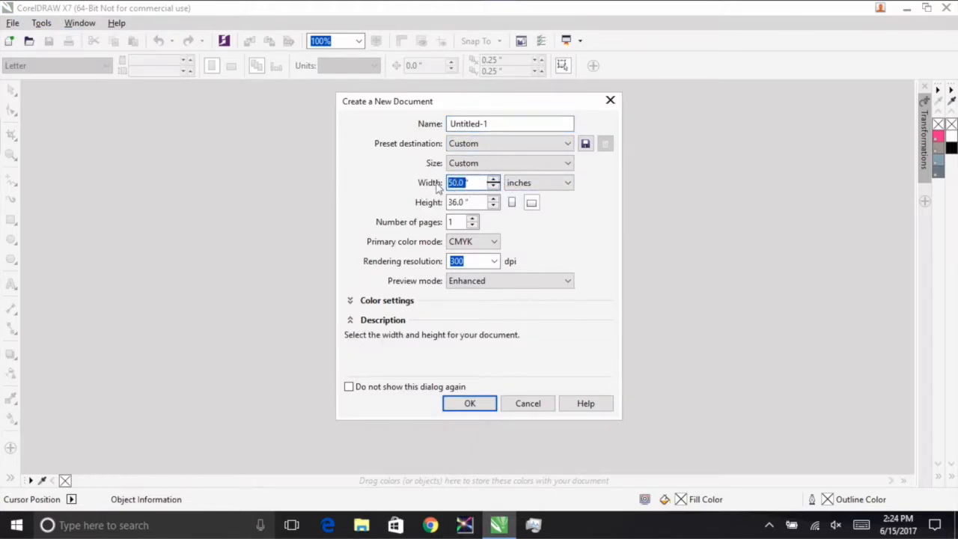
{"action": "type", "text": "24"}
{"action": "key", "text": "Tab"}
{"action": "key", "text": "alt+Down"}
{"action": "key", "text": "Tab"}
{"action": "type", "text": "24"}
{"action": "key", "text": "Tab"}
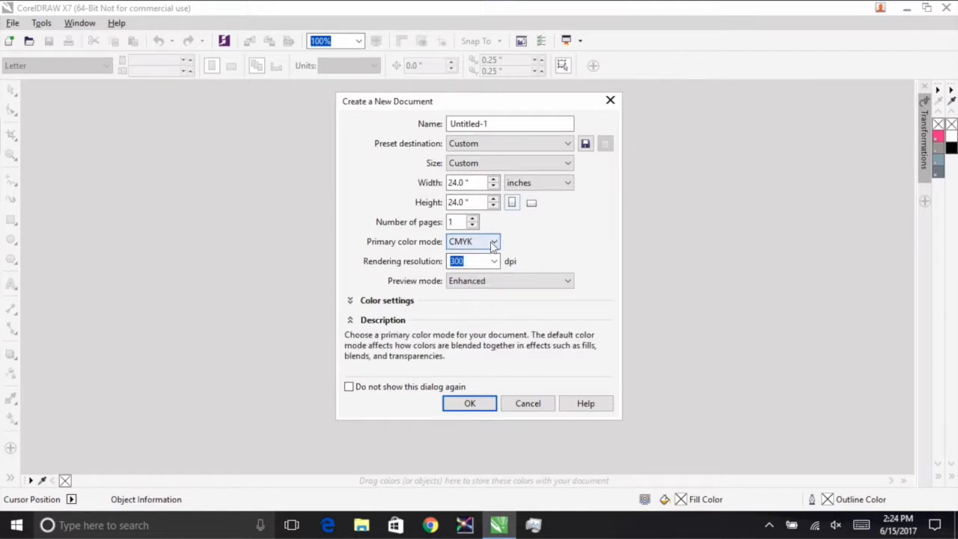
Step: Name the new document demo and create it
{"action": "left_click", "coordinate": [508, 124]}
{"action": "left_click_drag", "start_coordinate": [512, 123], "coordinate": [407, 112]}
{"action": "type", "text": "demo"}
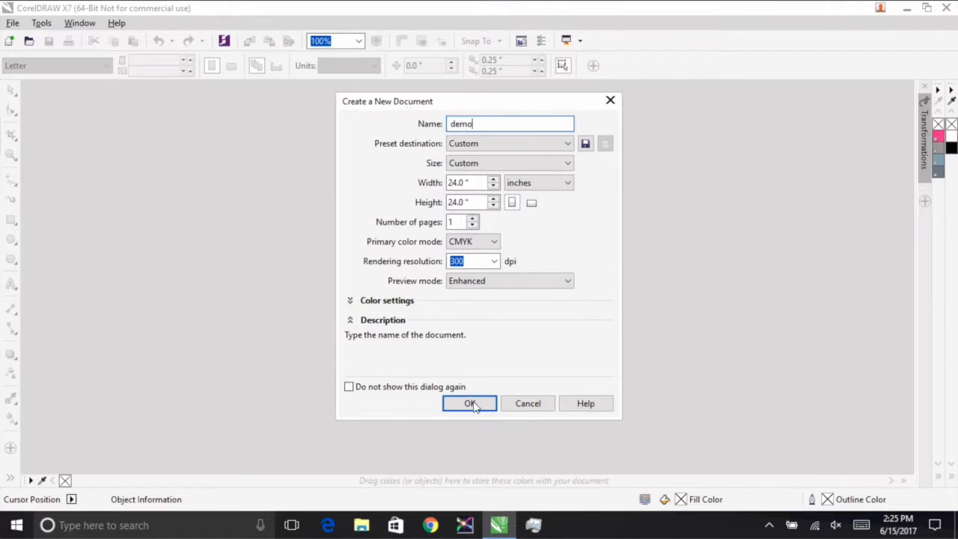
{"action": "left_click", "coordinate": [471, 403]}
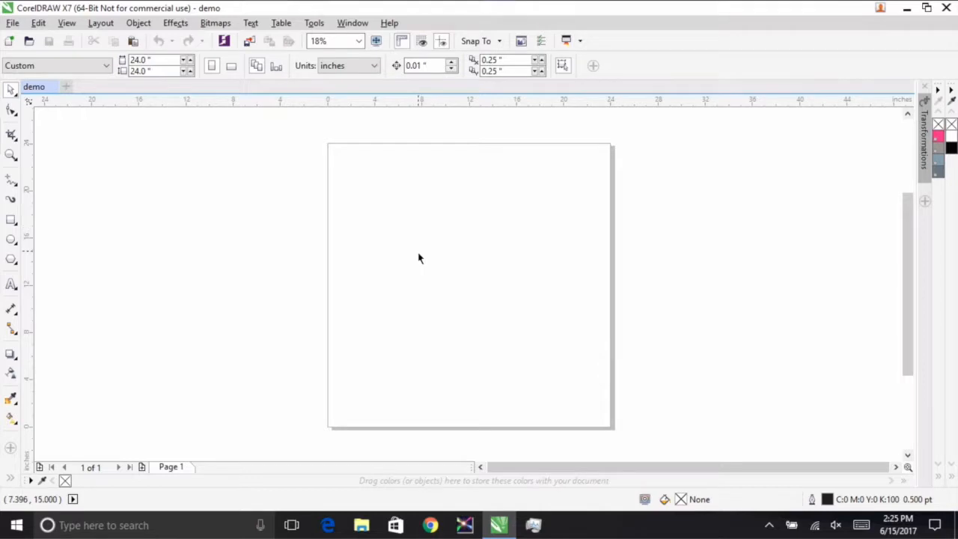
Step: Import the image robots.jpg from the Desktop folder
{"action": "left_click", "coordinate": [12, 22]}
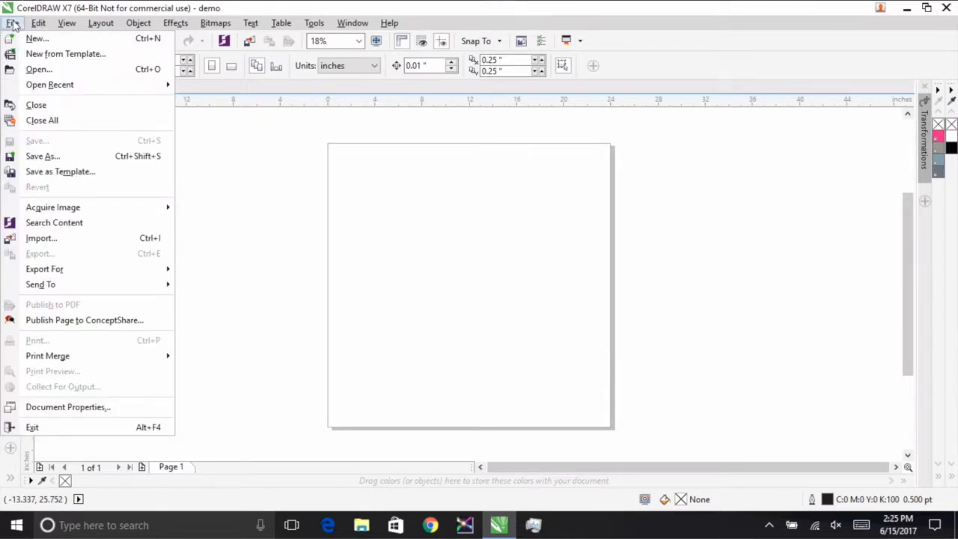
{"action": "left_click", "coordinate": [88, 243]}
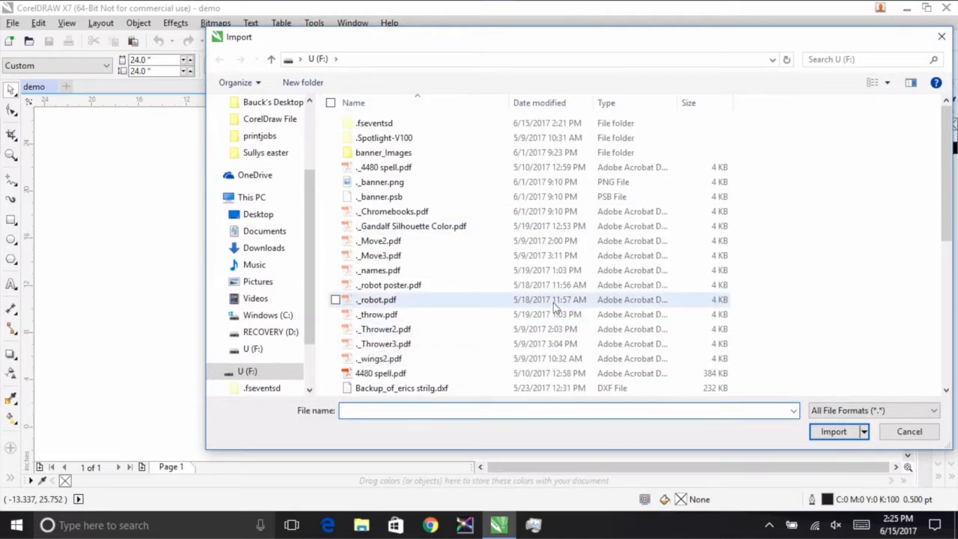
{"action": "scroll", "coordinate": [562, 329], "scroll_direction": "down", "scroll_amount": 7}
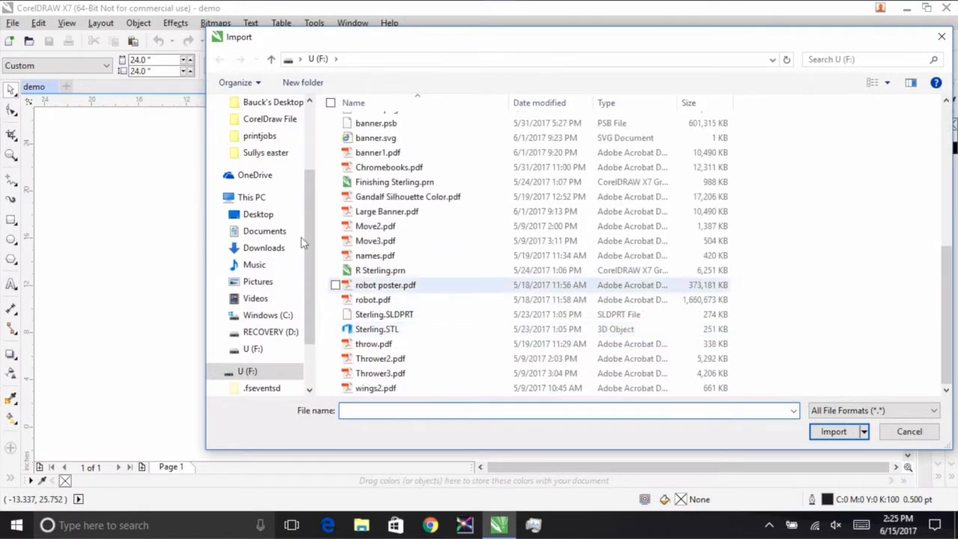
{"action": "scroll", "coordinate": [266, 231], "scroll_direction": "up", "scroll_amount": 3}
{"action": "left_click", "coordinate": [261, 134]}
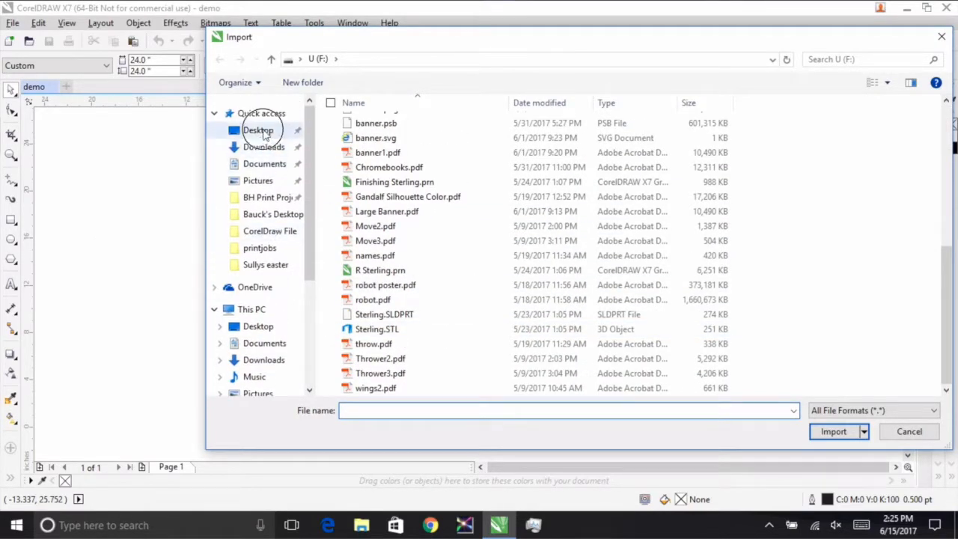
{"action": "left_click", "coordinate": [377, 196]}
{"action": "left_click", "coordinate": [851, 434]}
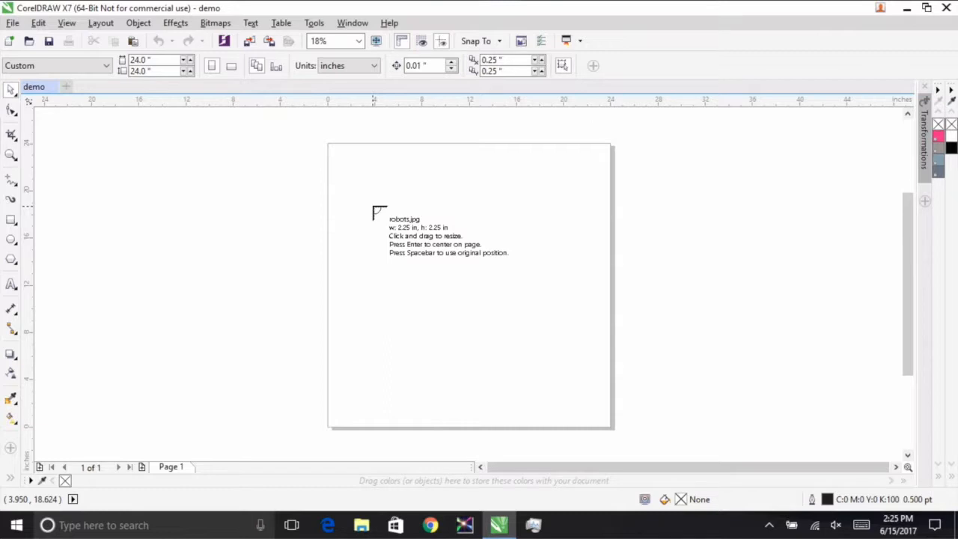
Step: Place the imported image at about 10.6 inches square and move it nearer the page centre, to about X 9.98, Y 13.5 inches
{"action": "left_click_drag", "start_coordinate": [342, 159], "coordinate": [491, 284]}
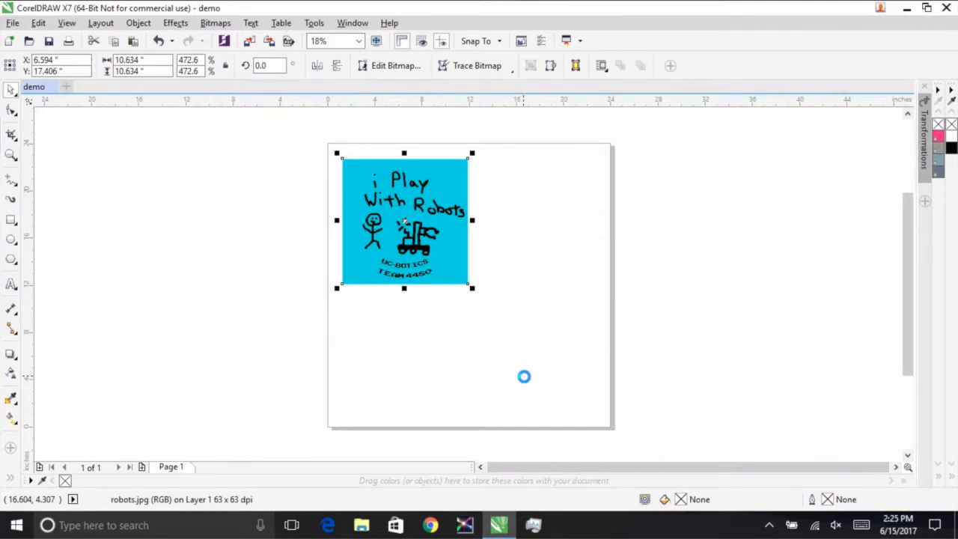
{"action": "left_click_drag", "start_coordinate": [443, 230], "coordinate": [483, 274]}
{"action": "left_click", "coordinate": [556, 311]}
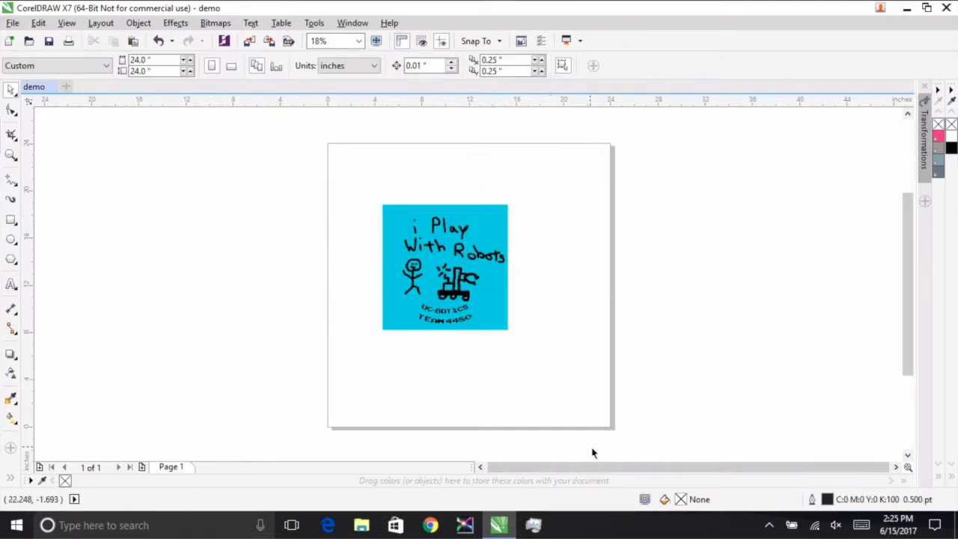
Step: Examine the edges of the black robot drawing in the placed image up close at pixel level
{"action": "left_click", "coordinate": [490, 283]}
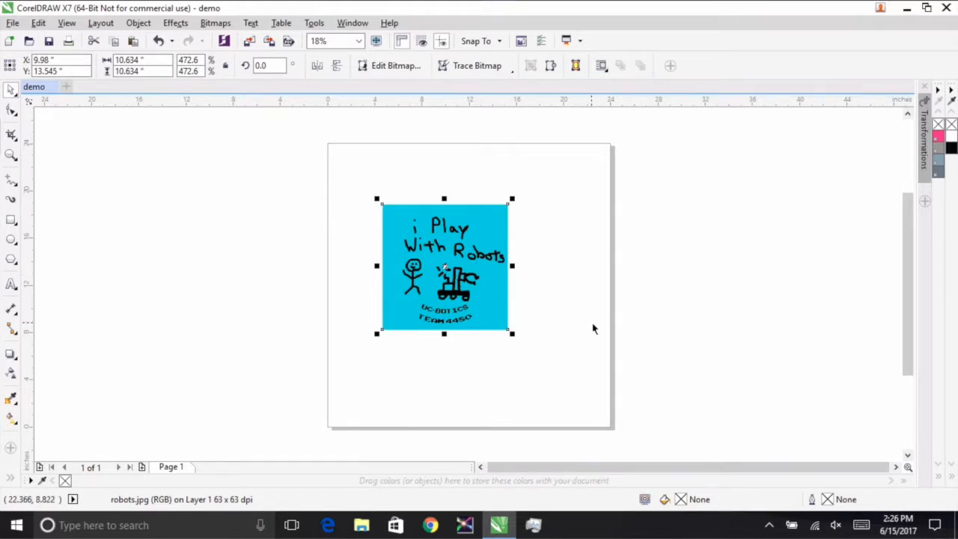
{"action": "scroll", "coordinate": [481, 294], "scroll_direction": "up", "scroll_amount": 5}
{"action": "left_click_drag", "start_coordinate": [199, 282], "coordinate": [542, 264]}
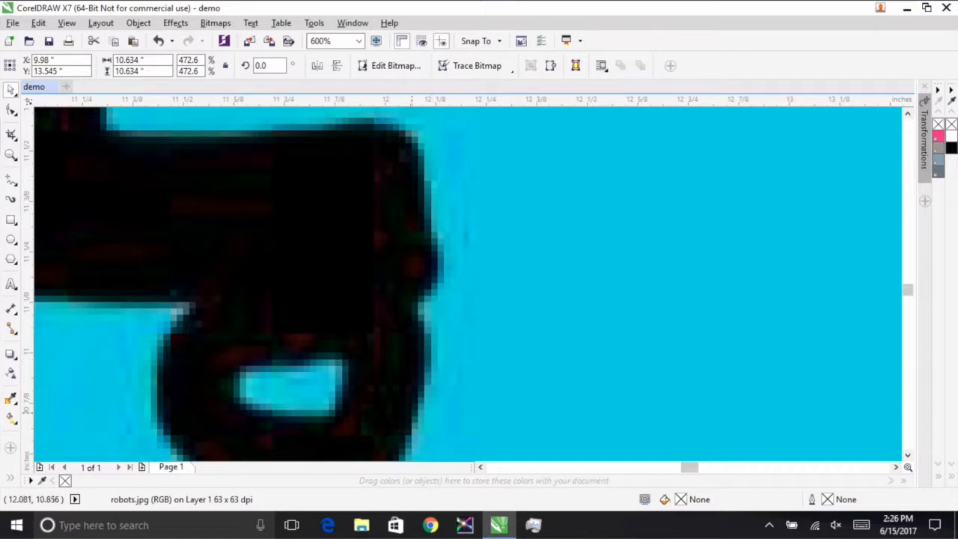
{"action": "scroll", "coordinate": [270, 377], "scroll_direction": "down", "scroll_amount": 3}
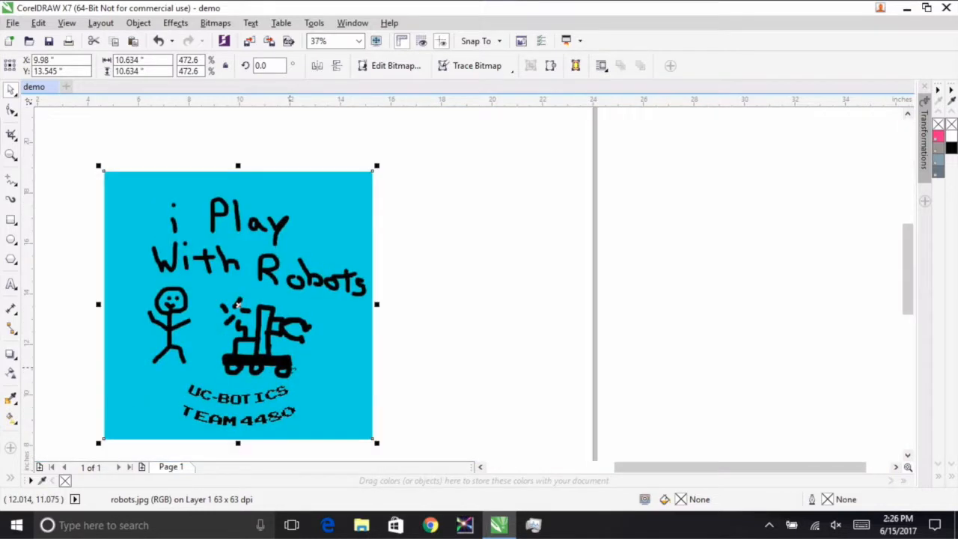
{"action": "scroll", "coordinate": [238, 303], "scroll_direction": "up", "scroll_amount": 5}
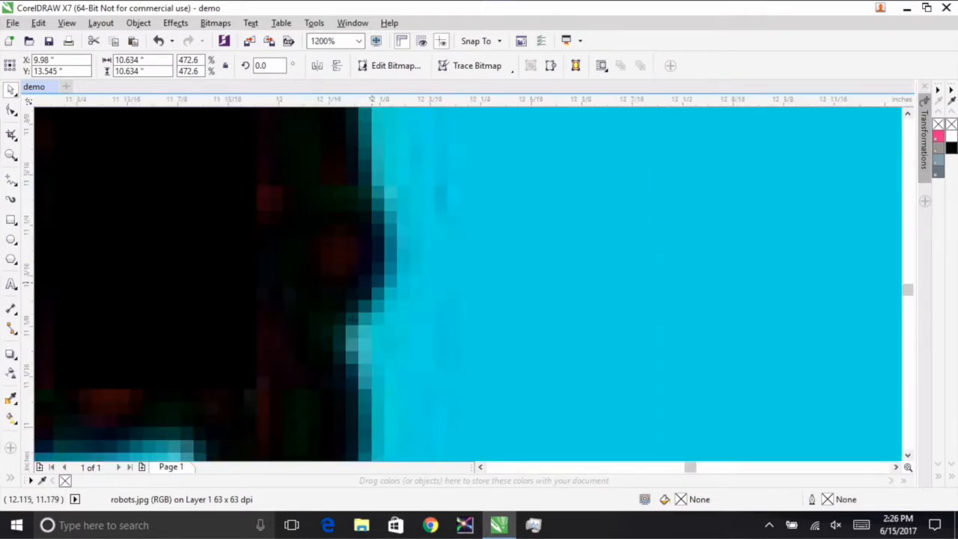
{"action": "scroll", "coordinate": [368, 297], "scroll_direction": "up", "scroll_amount": 2}
{"action": "scroll", "coordinate": [368, 297], "scroll_direction": "up", "scroll_amount": 5}
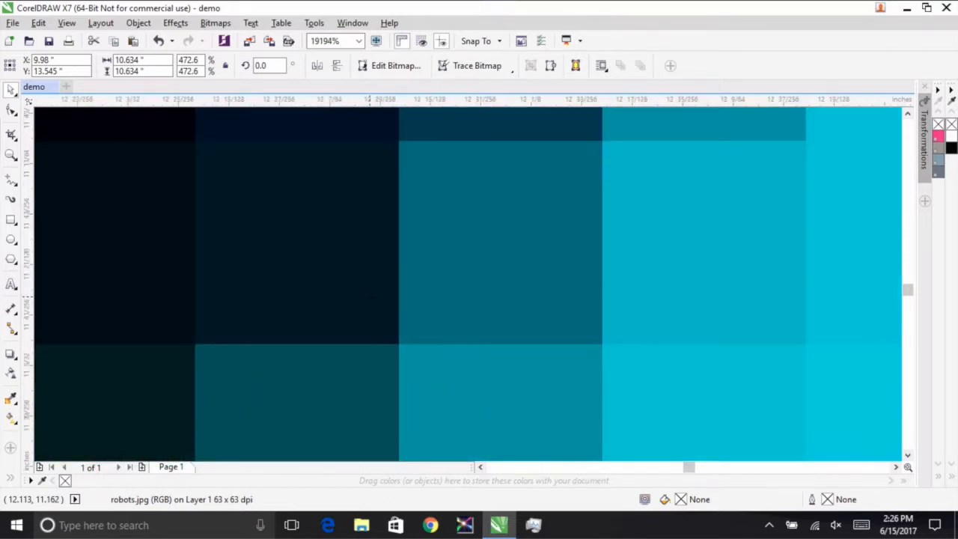
{"action": "scroll", "coordinate": [371, 298], "scroll_direction": "down", "scroll_amount": 7}
{"action": "scroll", "coordinate": [371, 299], "scroll_direction": "down", "scroll_amount": 6}
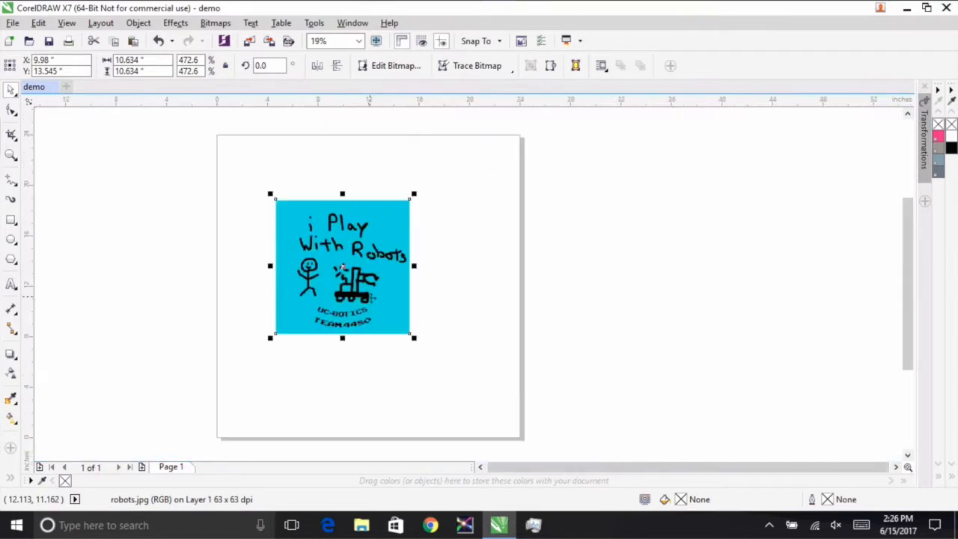
{"action": "scroll", "coordinate": [403, 251], "scroll_direction": "left", "scroll_amount": 1}
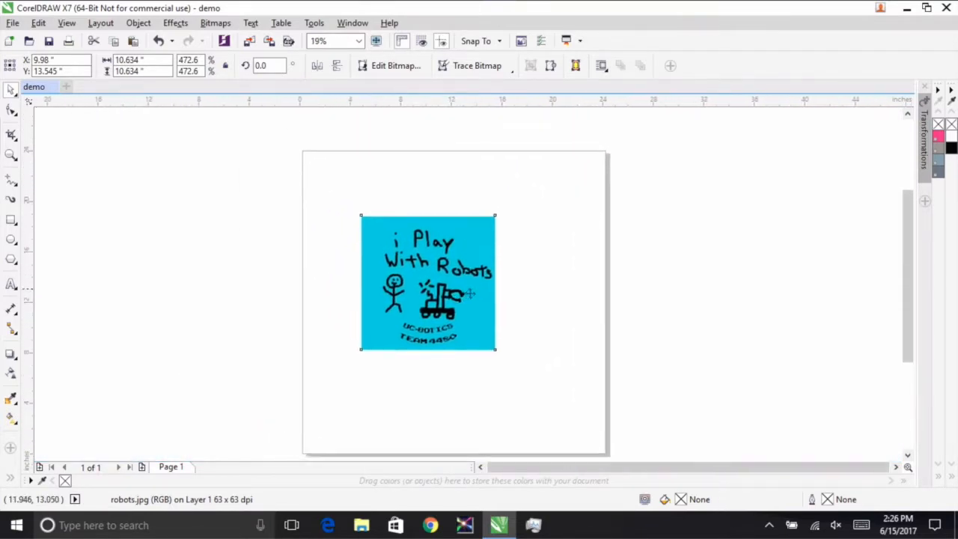
Step: Start an Outline Trace of the robots image using the Detailed Logo type
{"action": "left_click", "coordinate": [504, 241]}
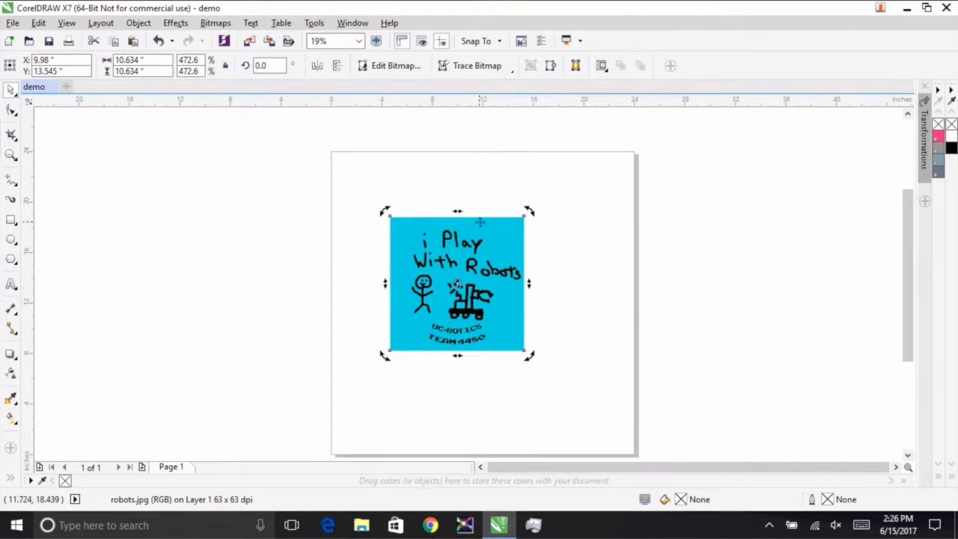
{"action": "left_click", "coordinate": [595, 271]}
{"action": "left_click", "coordinate": [487, 245]}
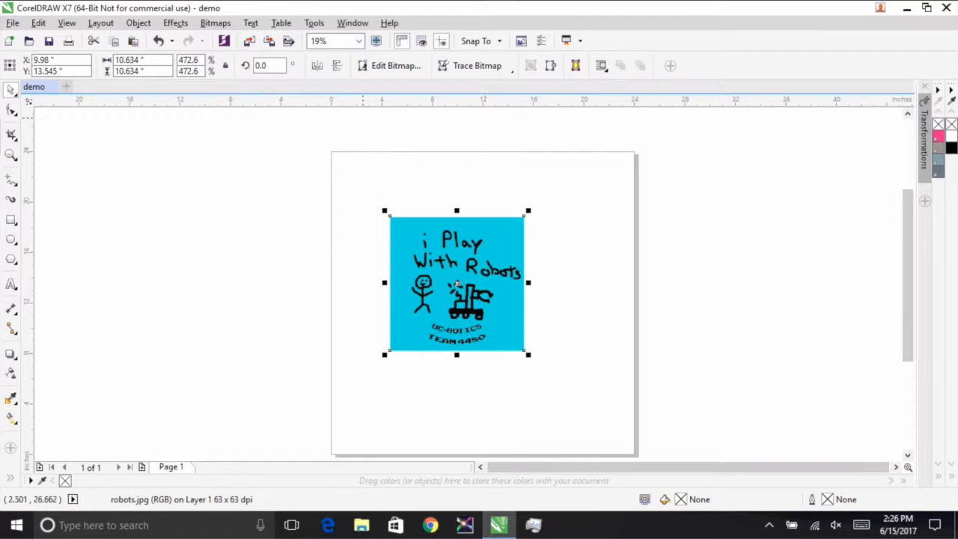
{"action": "left_click", "coordinate": [215, 23]}
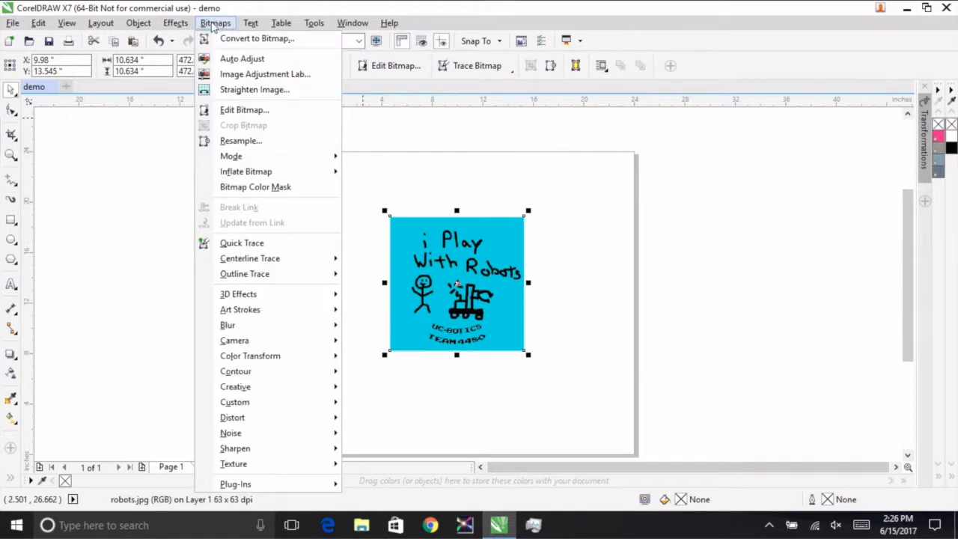
{"action": "mouse_move", "coordinate": [290, 274]}
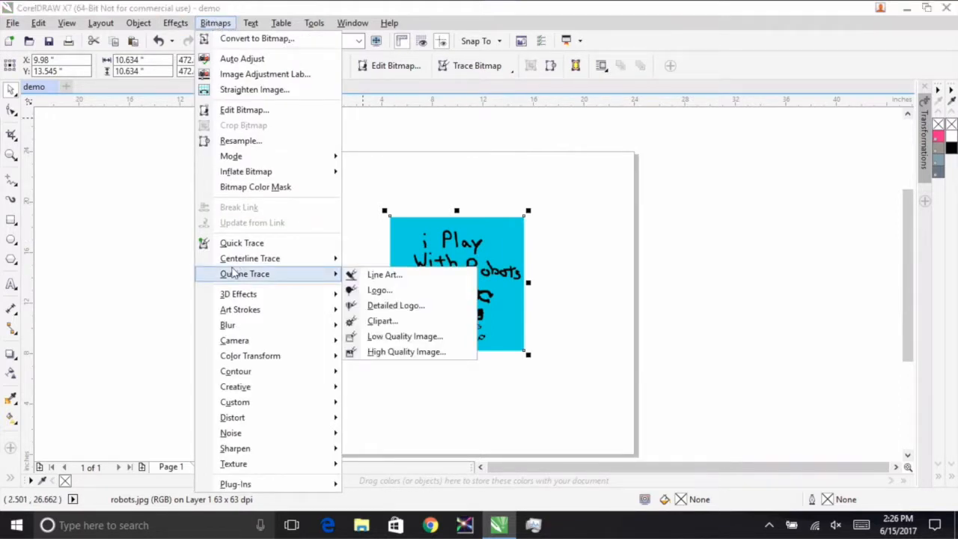
{"action": "left_click", "coordinate": [398, 306]}
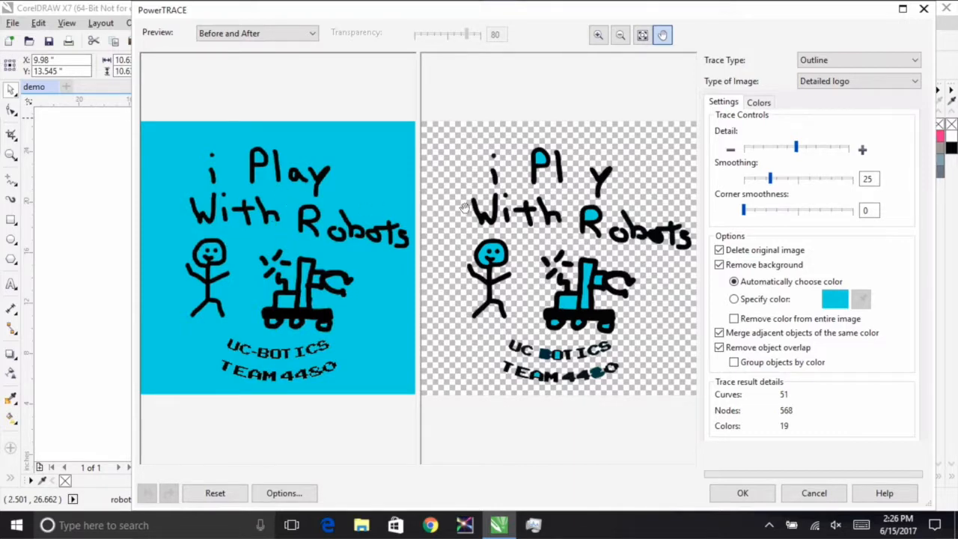
Step: Try specifying the removed background colour by sampling the outer cyan area and the robot's body, and restore automatic colour choice
{"action": "left_click", "coordinate": [734, 298]}
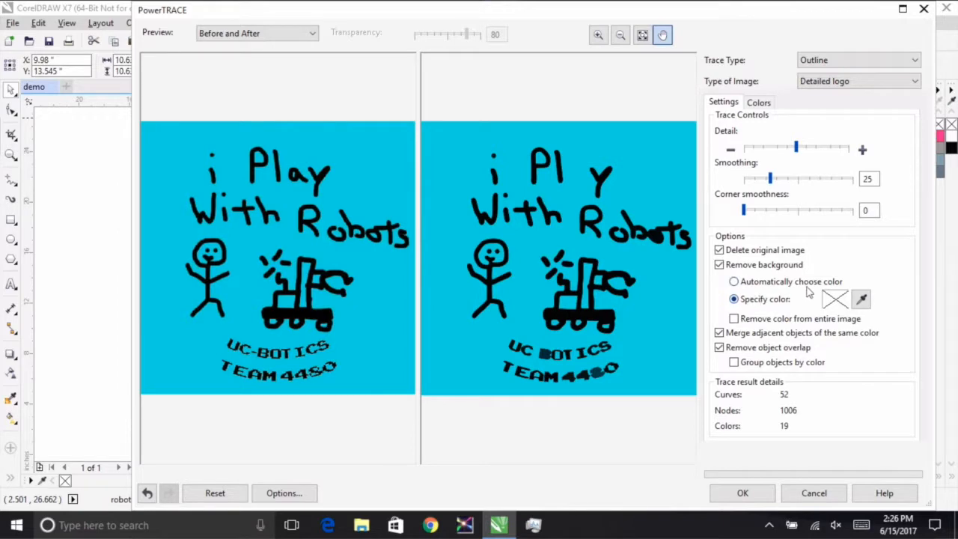
{"action": "left_click", "coordinate": [860, 299]}
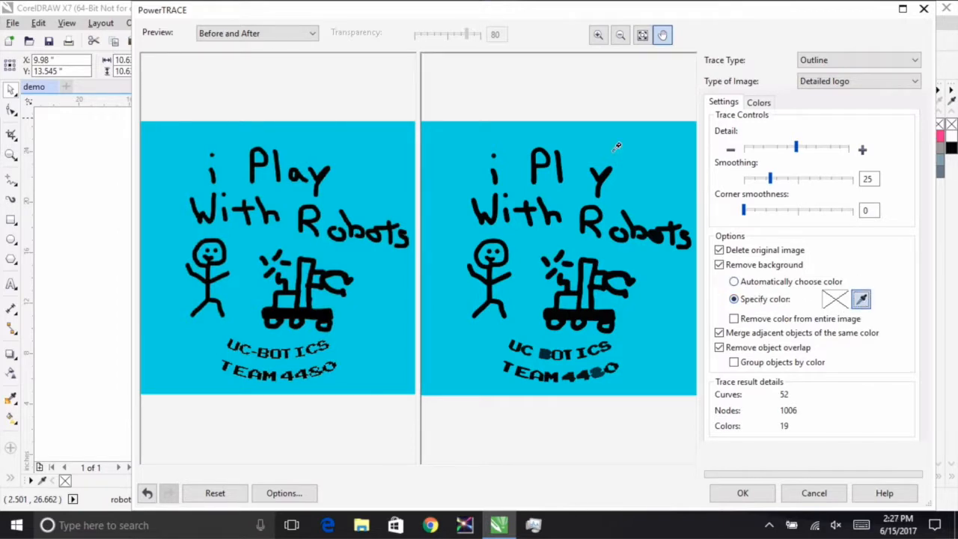
{"action": "left_click", "coordinate": [648, 139]}
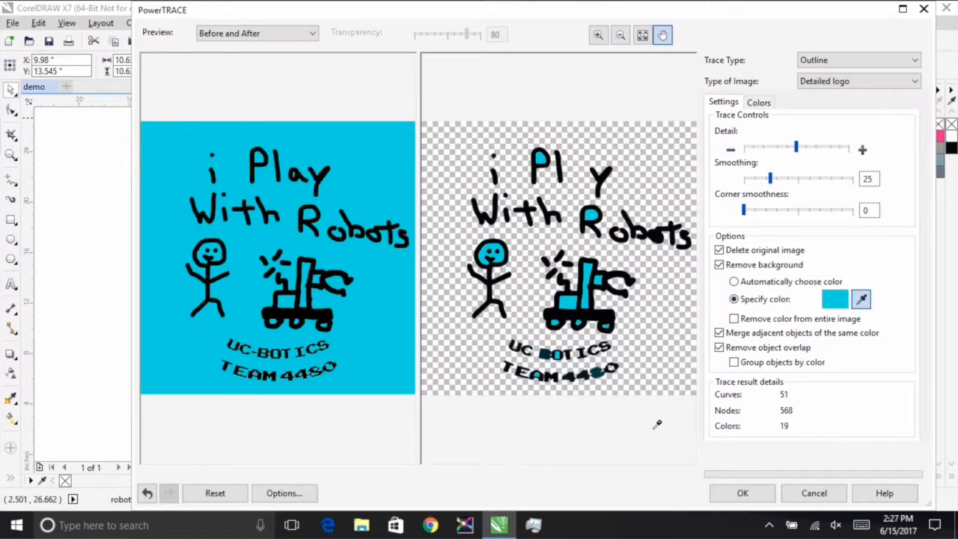
{"action": "left_click", "coordinate": [594, 270]}
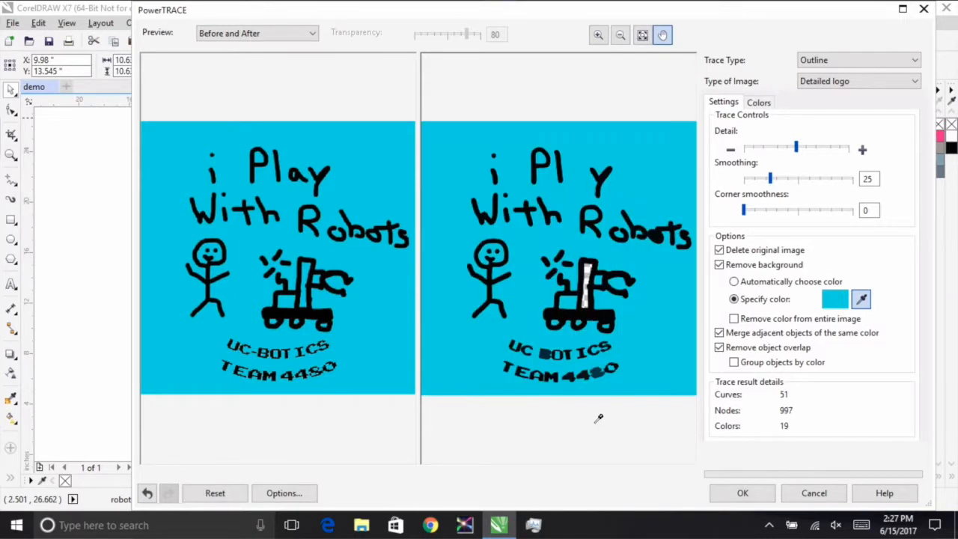
{"action": "left_click", "coordinate": [596, 282]}
{"action": "left_click", "coordinate": [656, 311]}
{"action": "left_click", "coordinate": [781, 284]}
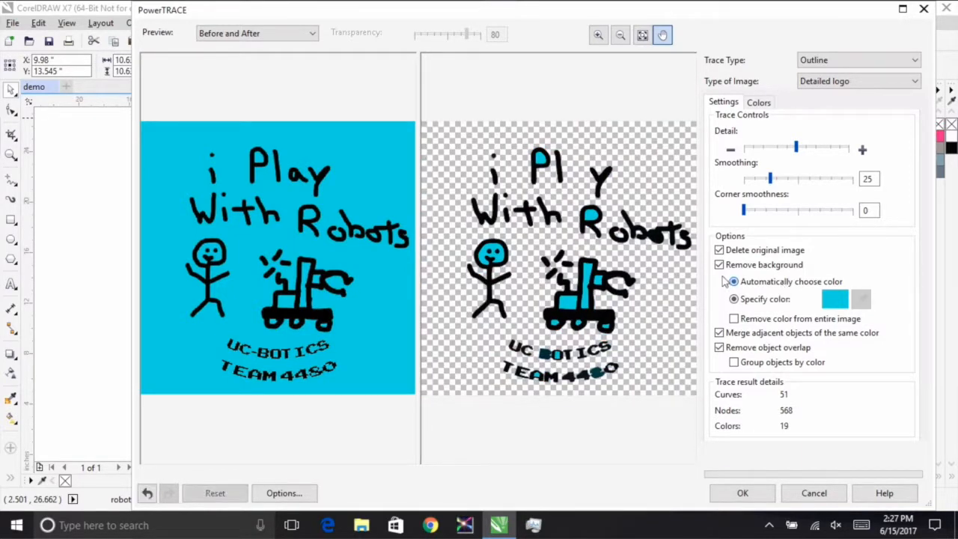
Step: Turn off background removal for the trace and raise the detail level to about three quarters of its range
{"action": "left_click", "coordinate": [718, 264]}
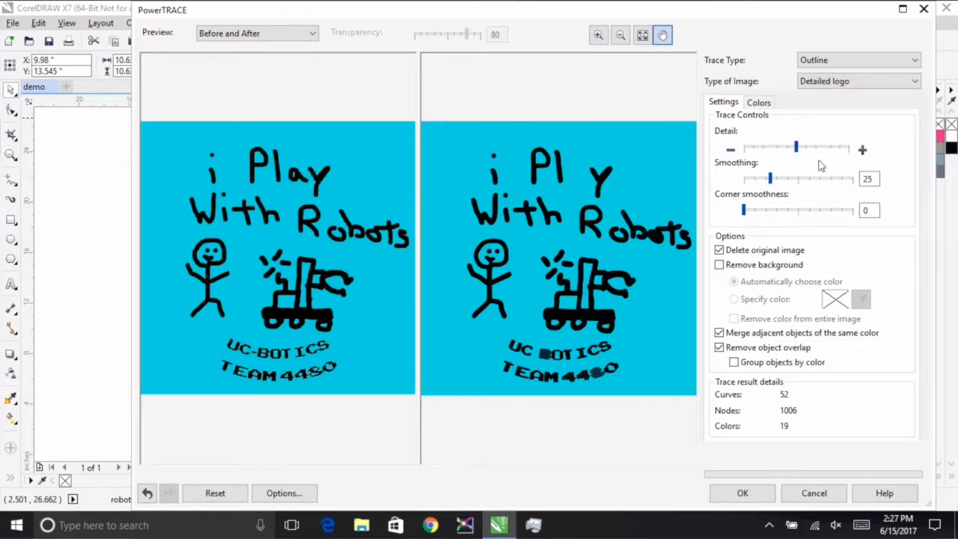
{"action": "left_click_drag", "start_coordinate": [796, 148], "coordinate": [861, 150]}
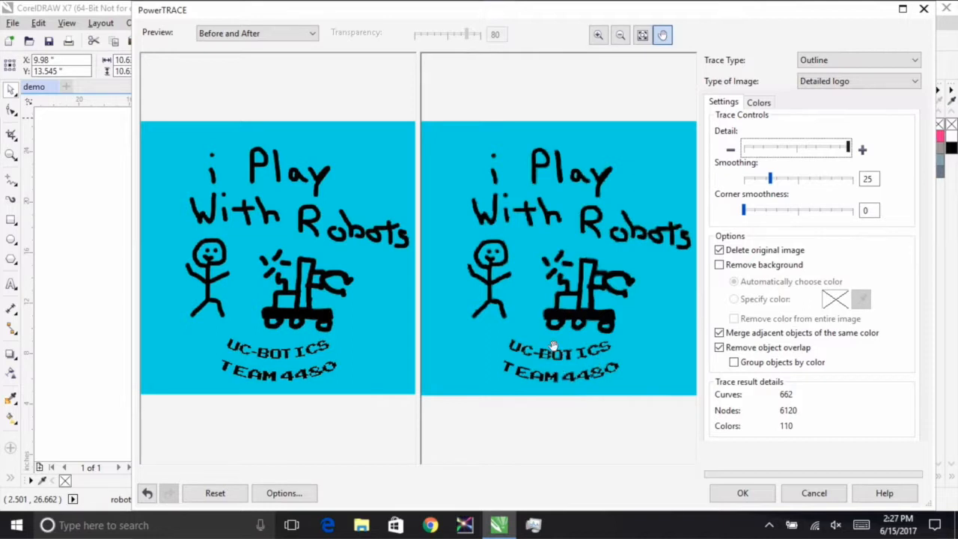
{"action": "left_click_drag", "start_coordinate": [846, 148], "coordinate": [839, 150]}
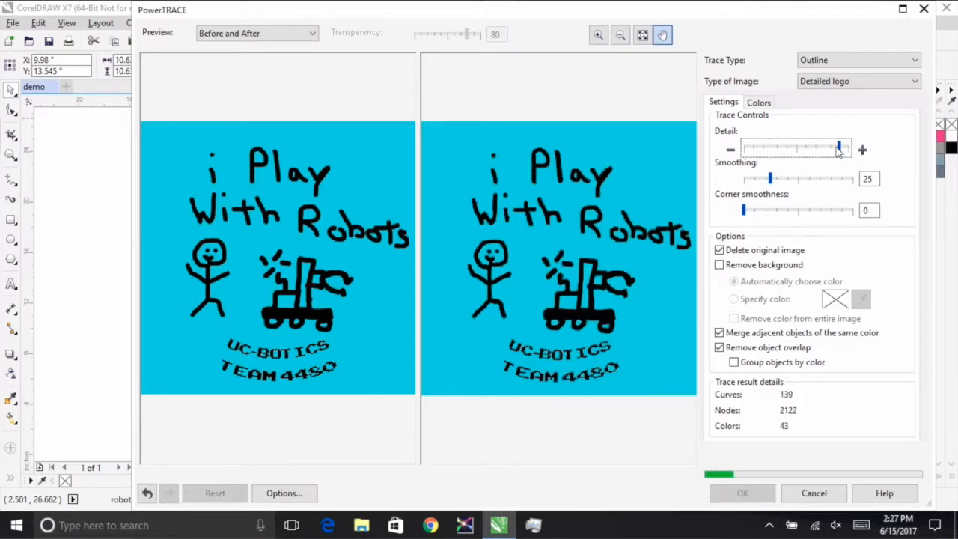
{"action": "left_click", "coordinate": [832, 149]}
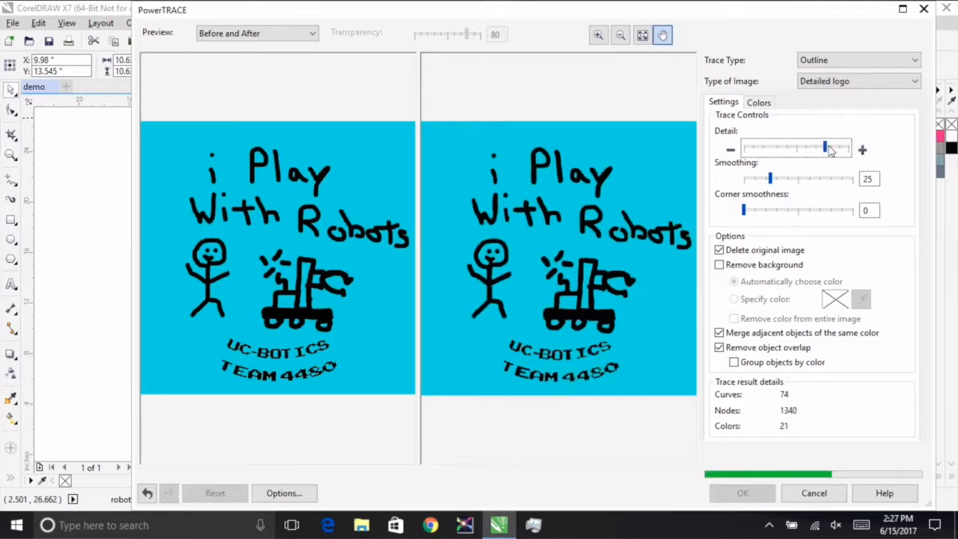
{"action": "left_click_drag", "start_coordinate": [825, 148], "coordinate": [819, 148]}
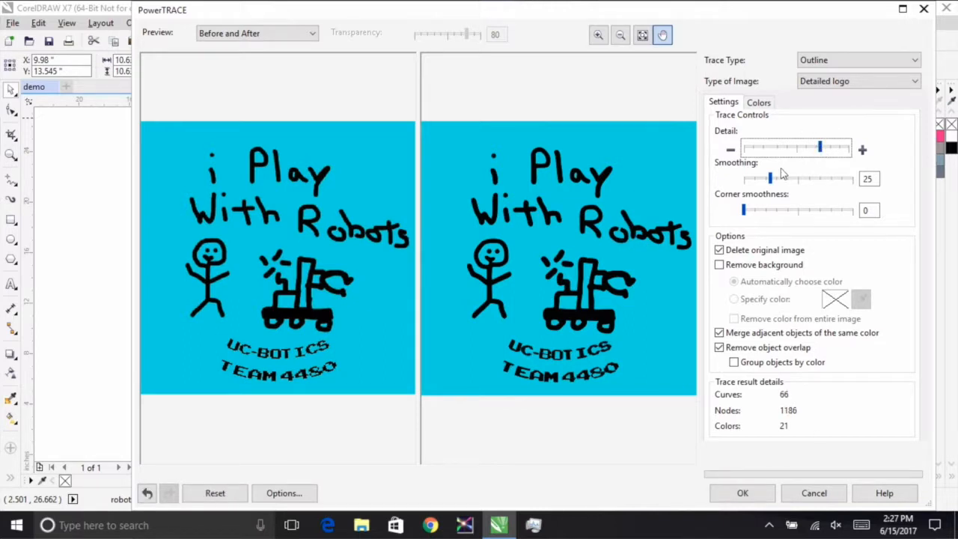
Step: Adjust the trace's smoothing, trying a much higher value before settling on 12, and set corner smoothness to 74
{"action": "left_click_drag", "start_coordinate": [770, 179], "coordinate": [833, 179]}
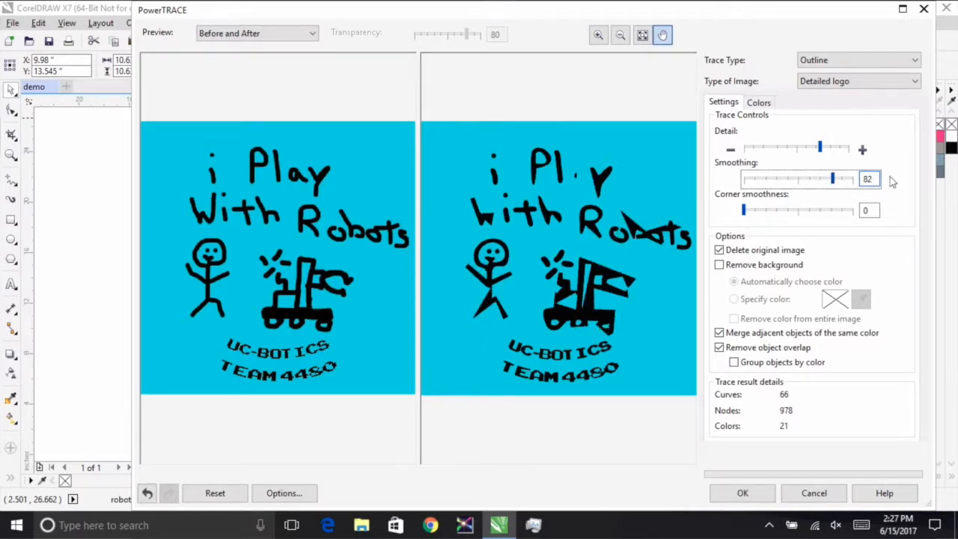
{"action": "left_click", "coordinate": [748, 181]}
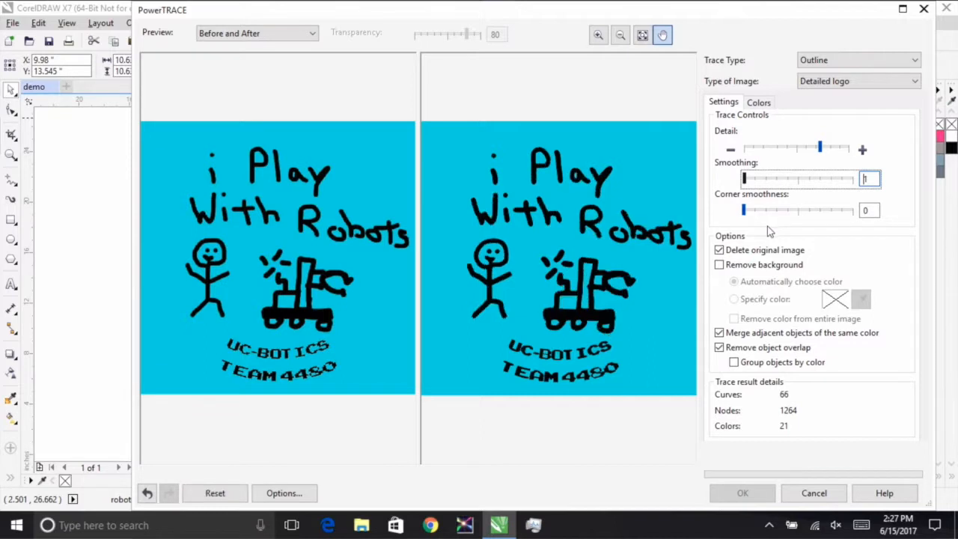
{"action": "left_click", "coordinate": [825, 211]}
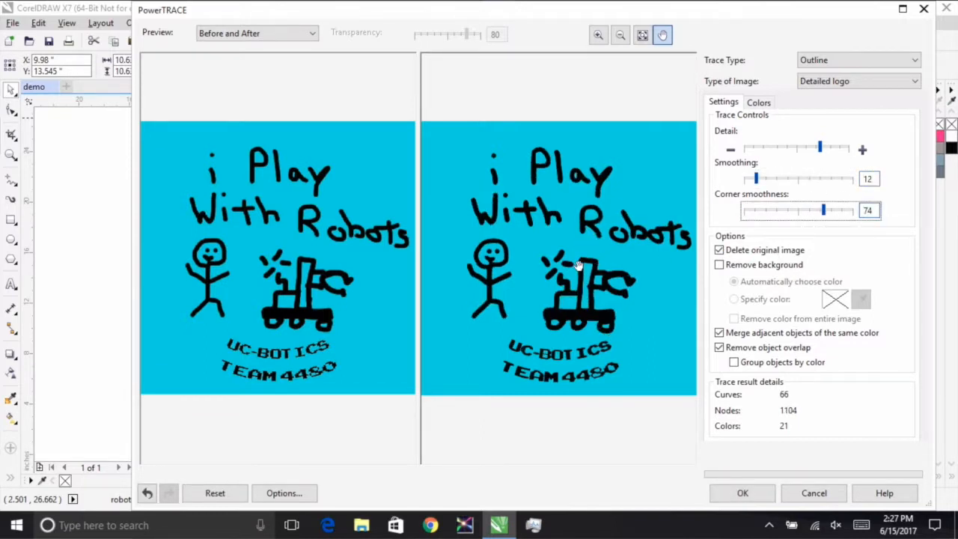
Step: Preview background removal, turn it off again, and accept the trace with the cyan background kept
{"action": "left_click", "coordinate": [719, 267]}
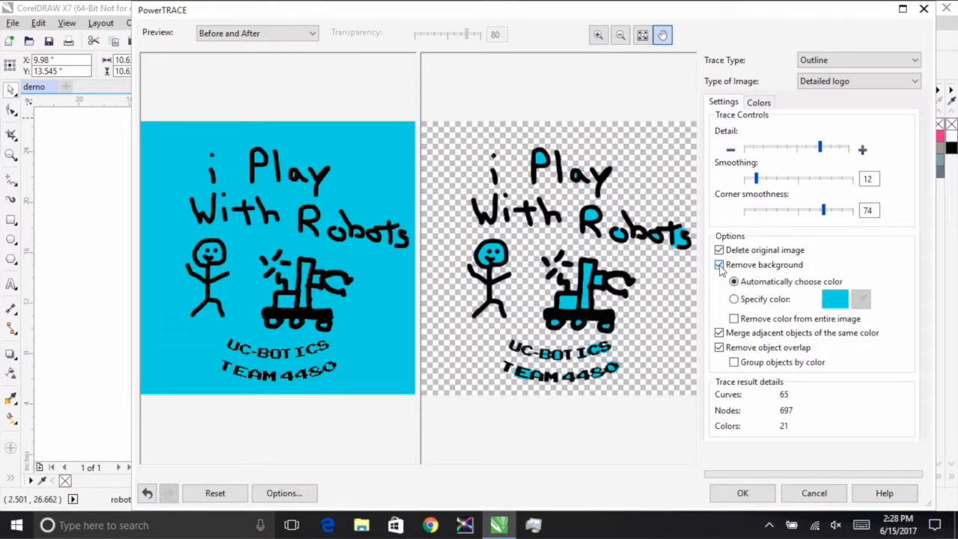
{"action": "left_click", "coordinate": [719, 266]}
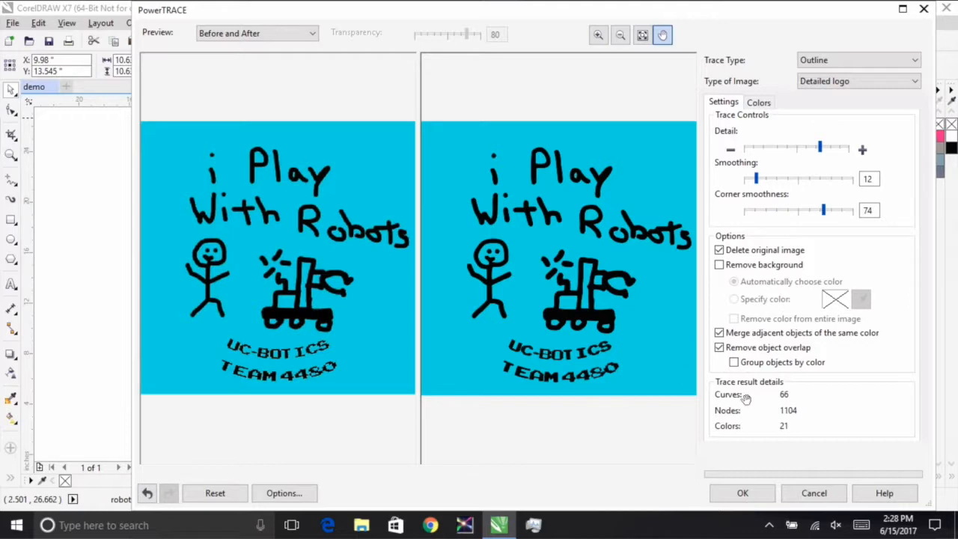
{"action": "left_click", "coordinate": [748, 494]}
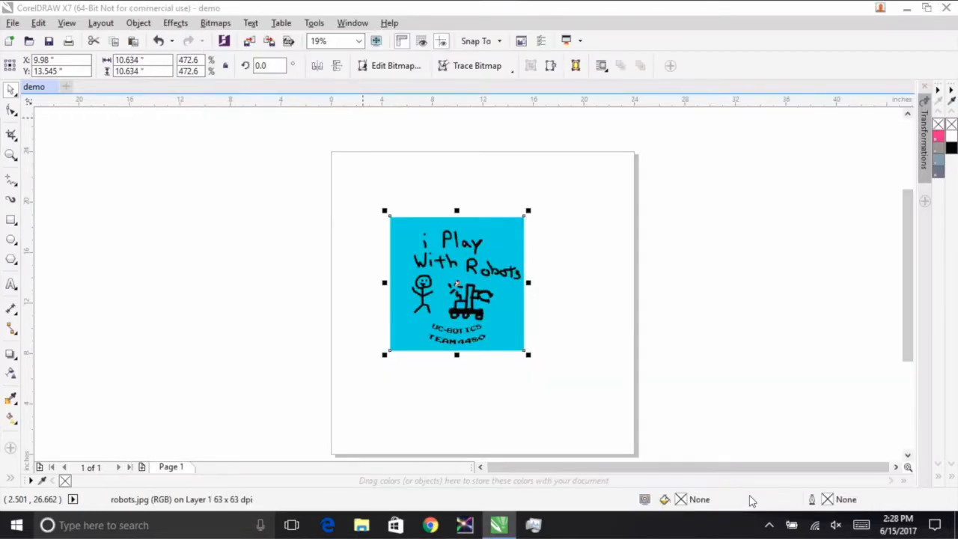
Step: Examine the edges of the traced robot vector artwork at extreme magnification
{"action": "scroll", "coordinate": [449, 293], "scroll_direction": "down", "scroll_amount": 3}
{"action": "scroll", "coordinate": [448, 294], "scroll_direction": "up", "scroll_amount": 8}
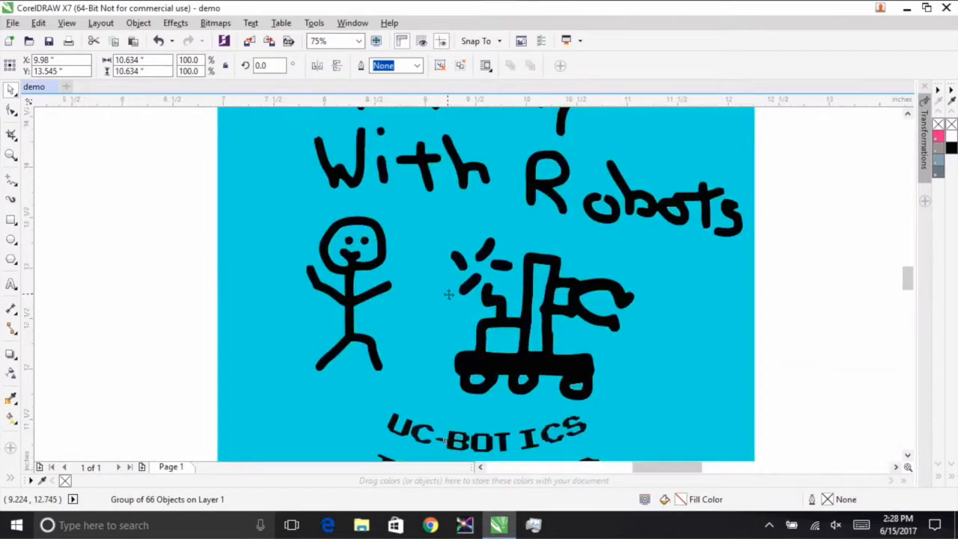
{"action": "scroll", "coordinate": [447, 294], "scroll_direction": "up", "scroll_amount": 18}
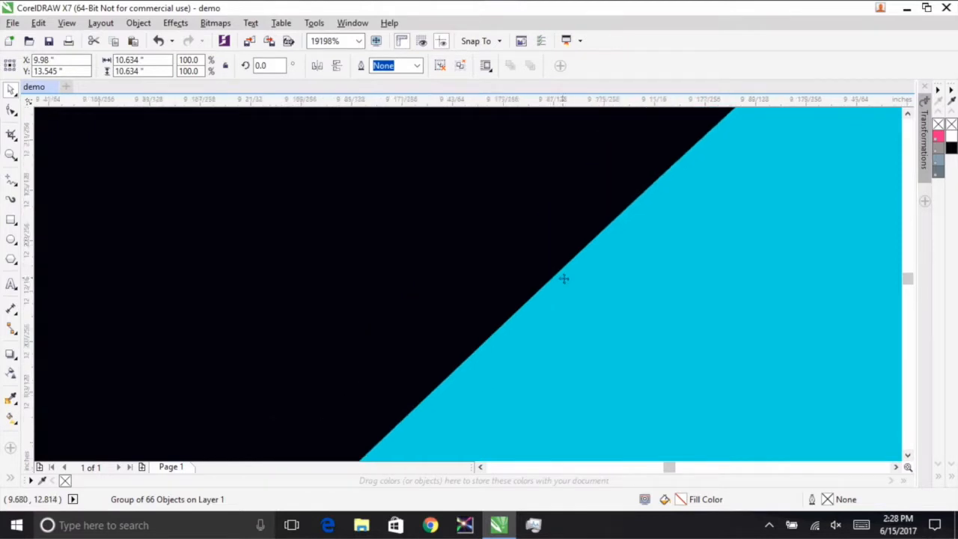
{"action": "scroll", "coordinate": [563, 278], "scroll_direction": "up", "scroll_amount": 8}
{"action": "scroll", "coordinate": [498, 262], "scroll_direction": "up", "scroll_amount": 5}
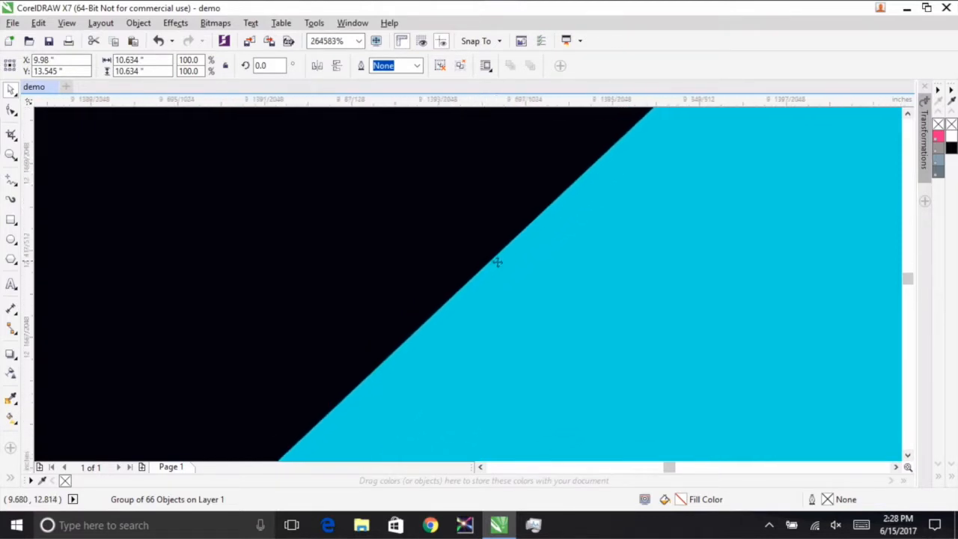
{"action": "scroll", "coordinate": [500, 264], "scroll_direction": "down", "scroll_amount": 15}
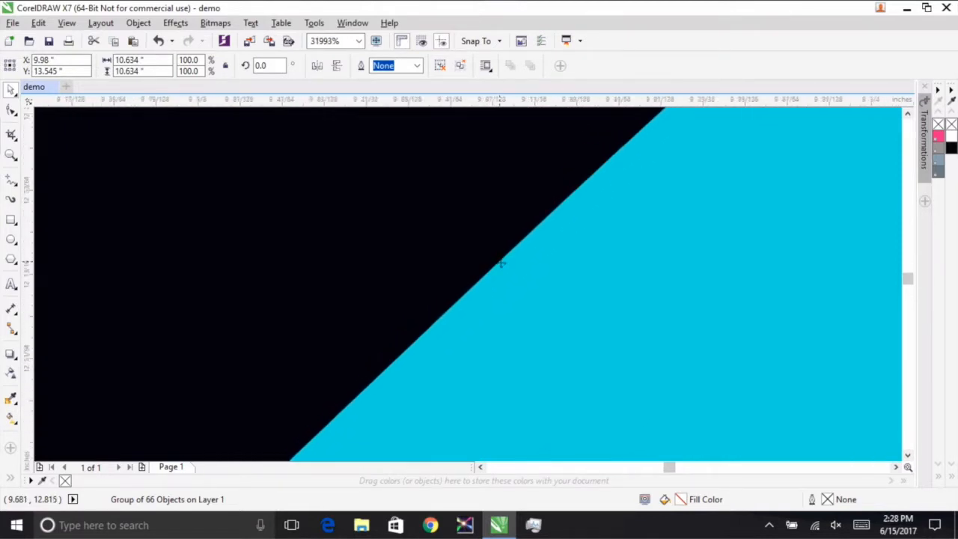
{"action": "scroll", "coordinate": [512, 232], "scroll_direction": "down", "scroll_amount": 3}
{"action": "scroll", "coordinate": [511, 232], "scroll_direction": "up", "scroll_amount": 3}
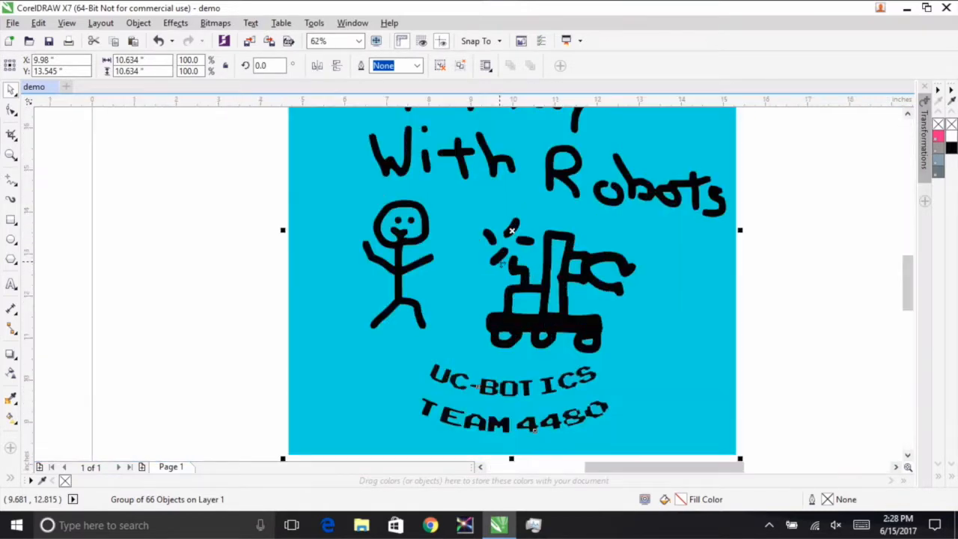
Step: Move the traced artwork group toward the page's upper-left corner, centred at about X 6.81 and Y 16.31 inches, and deselect it
{"action": "scroll", "coordinate": [511, 231], "scroll_direction": "down", "scroll_amount": 2}
{"action": "mouse_move", "coordinate": [447, 250]}
{"action": "left_mouse_down"}
{"action": "mouse_move", "coordinate": [395, 282]}
{"action": "mouse_move", "coordinate": [359, 322]}
{"action": "left_mouse_up"}
{"action": "mouse_move", "coordinate": [445, 375]}
{"action": "left_mouse_down"}
{"action": "mouse_move", "coordinate": [478, 316]}
{"action": "mouse_move", "coordinate": [482, 271]}
{"action": "left_mouse_up"}
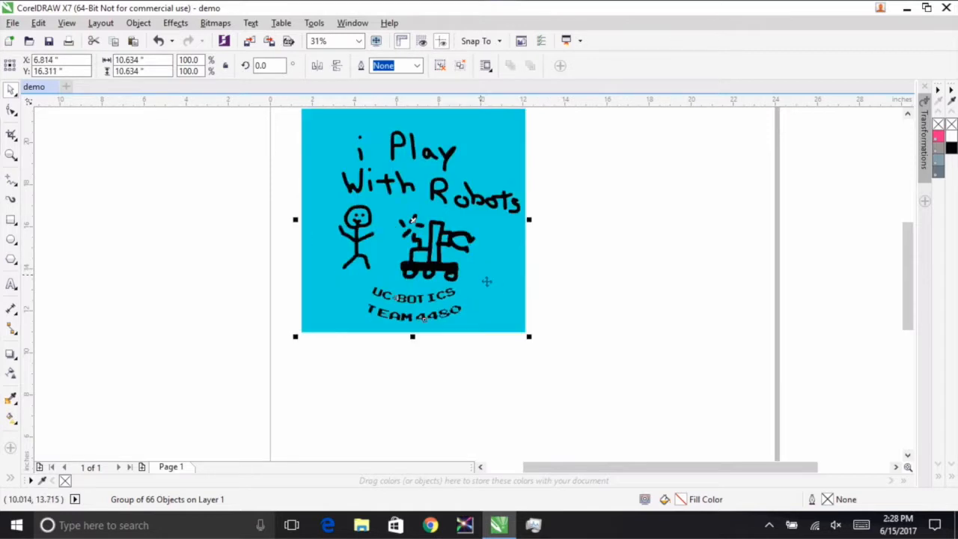
{"action": "scroll", "coordinate": [501, 298], "scroll_direction": "up", "scroll_amount": 4}
{"action": "scroll", "coordinate": [501, 298], "scroll_direction": "down", "scroll_amount": 3}
{"action": "scroll", "coordinate": [547, 293], "scroll_direction": "up", "scroll_amount": 1}
{"action": "left_click", "coordinate": [548, 305]}
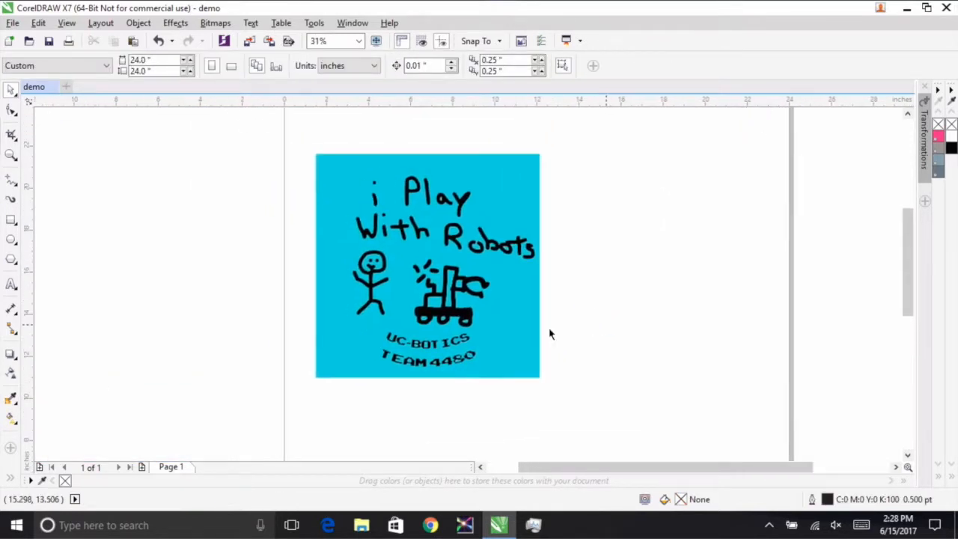
{"action": "left_click", "coordinate": [495, 340]}
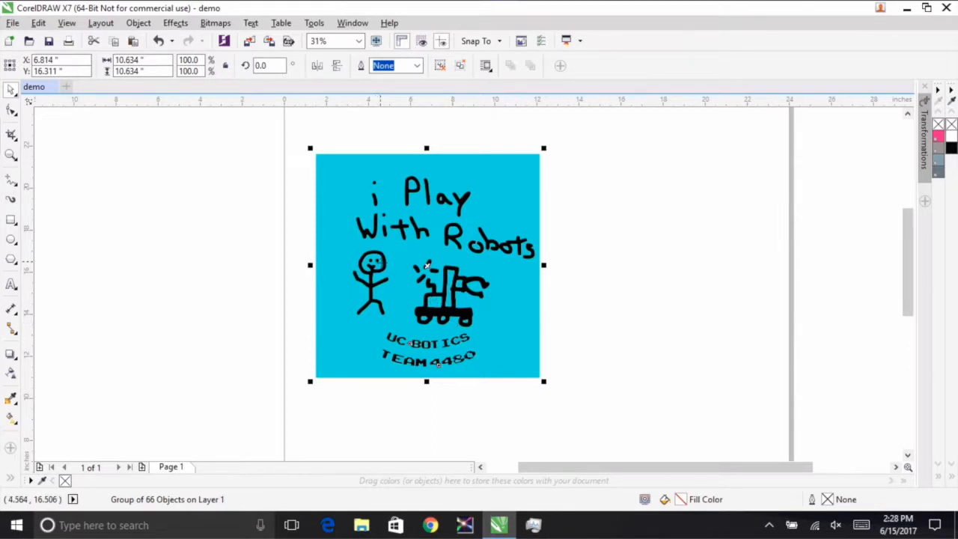
{"action": "left_click", "coordinate": [584, 326]}
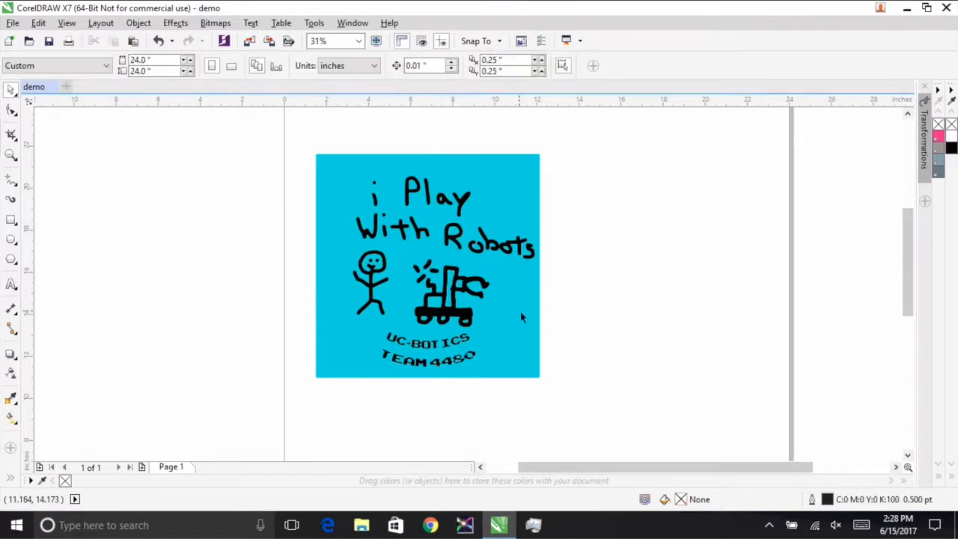
{"action": "left_click", "coordinate": [487, 328]}
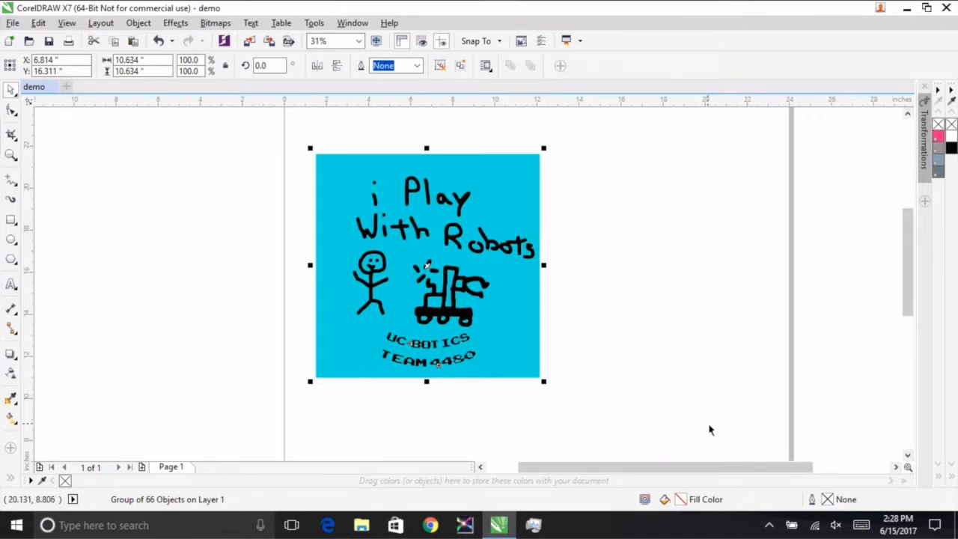
{"action": "left_click", "coordinate": [606, 436]}
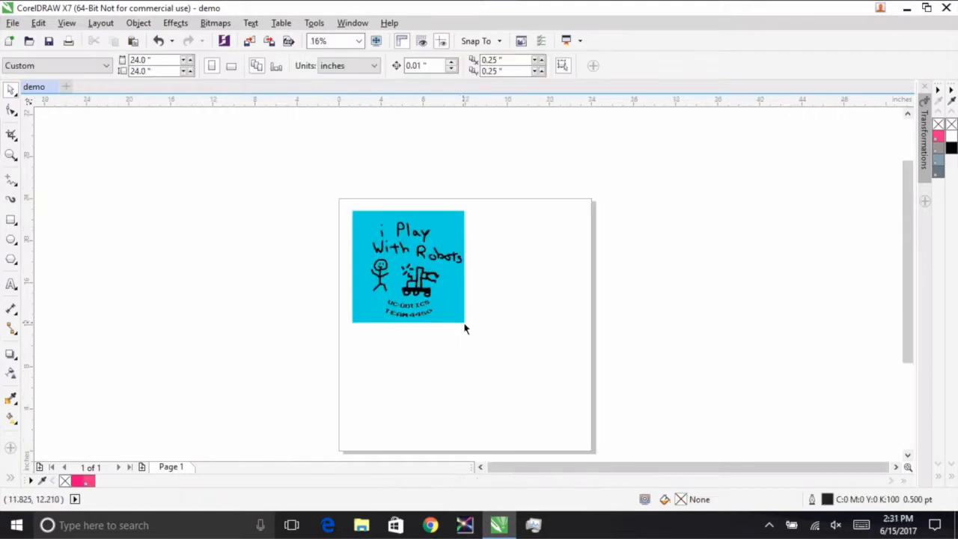
Step: Draw a square about 10.57 inches wide over the artwork's cyan background and undo the stray small rectangle at its lower-right corner
{"action": "scroll", "coordinate": [431, 328], "scroll_direction": "up", "scroll_amount": 2}
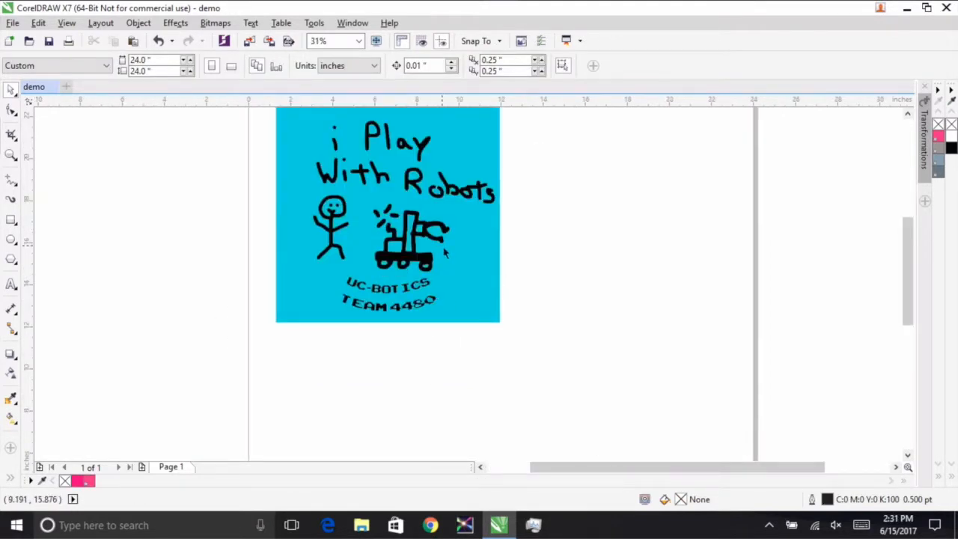
{"action": "scroll", "coordinate": [445, 255], "scroll_direction": "up", "scroll_amount": 1}
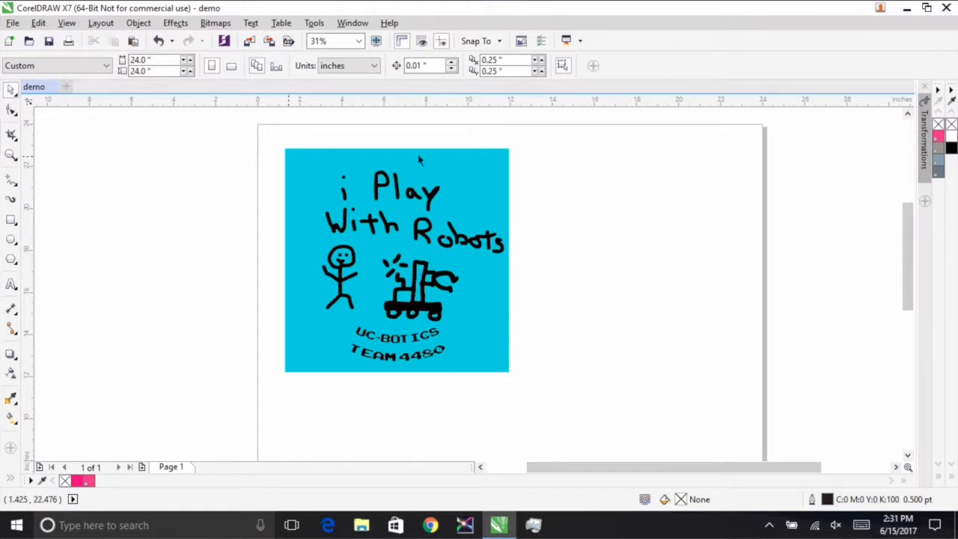
{"action": "left_click", "coordinate": [11, 219]}
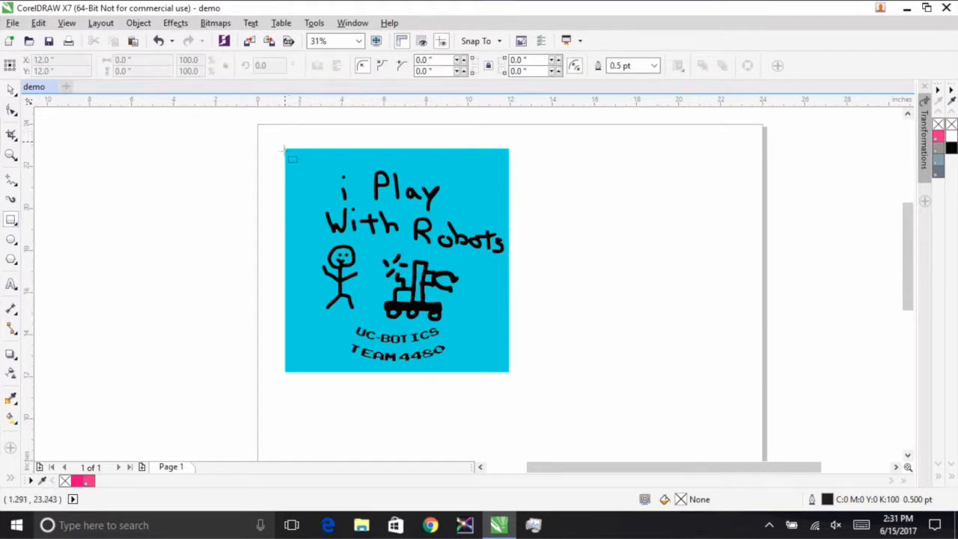
{"action": "left_click_drag", "start_coordinate": [285, 148], "coordinate": [535, 383]}
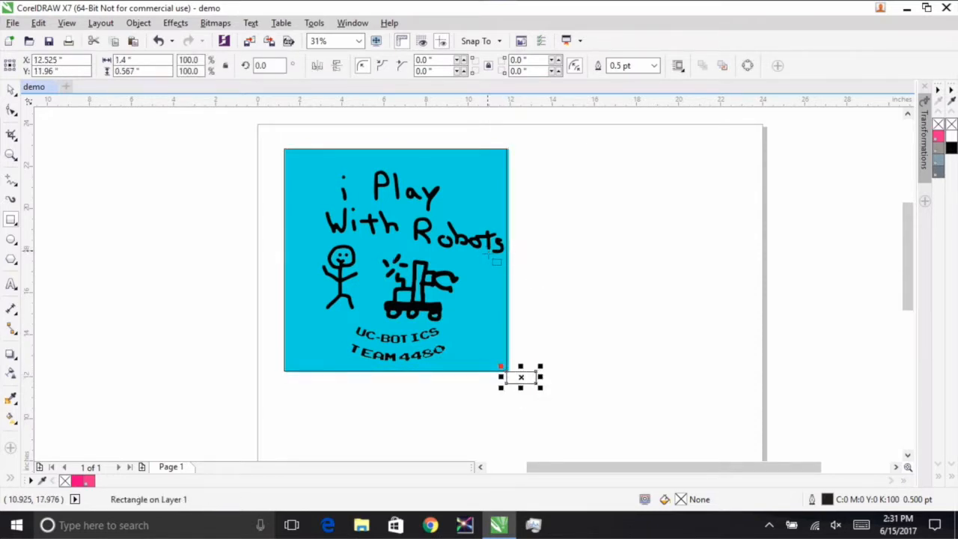
{"action": "key", "text": "Escape"}
{"action": "left_click", "coordinate": [157, 40]}
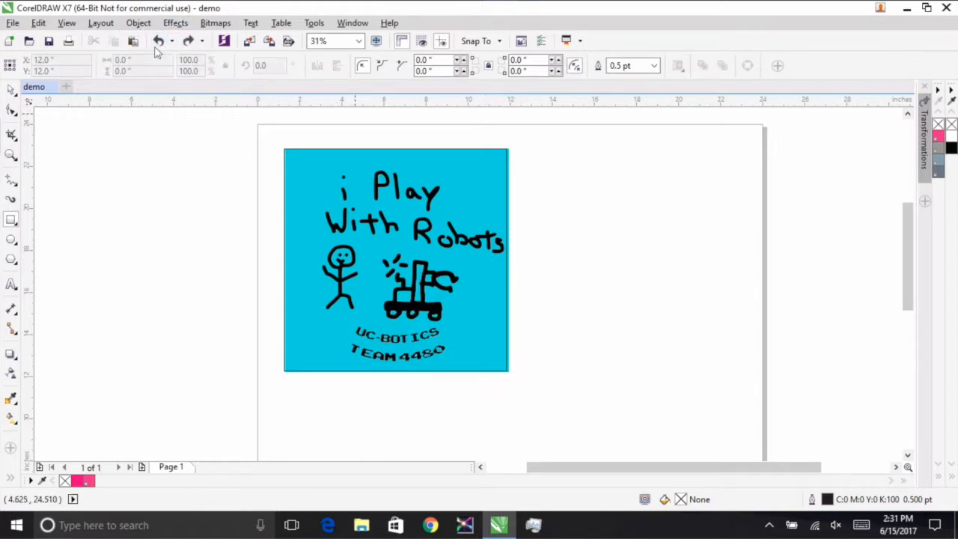
Step: Nudge the square horizontally to X 6.611 inches so it sits centred within the cyan background's side edges
{"action": "left_click", "coordinate": [11, 89]}
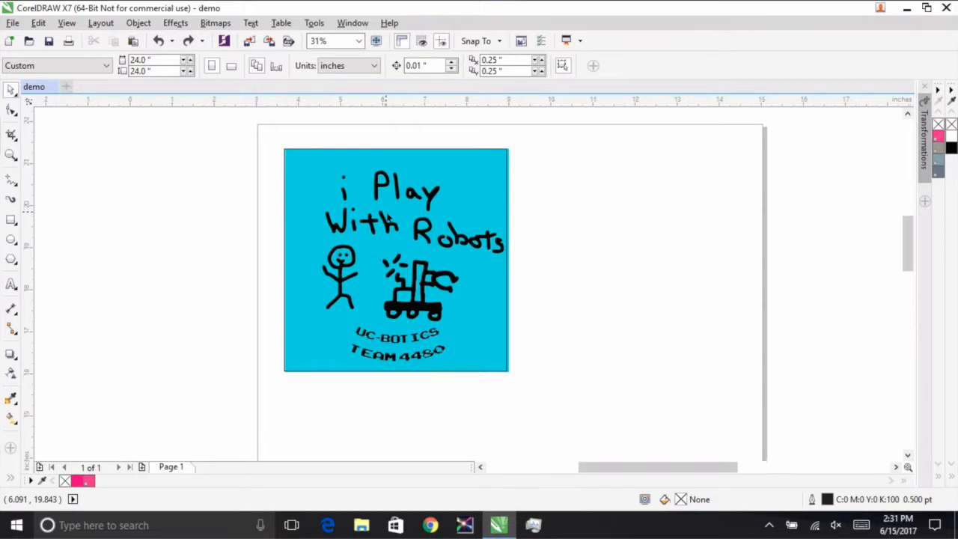
{"action": "scroll", "coordinate": [386, 212], "scroll_direction": "up", "scroll_amount": 1}
{"action": "left_click", "coordinate": [629, 190]}
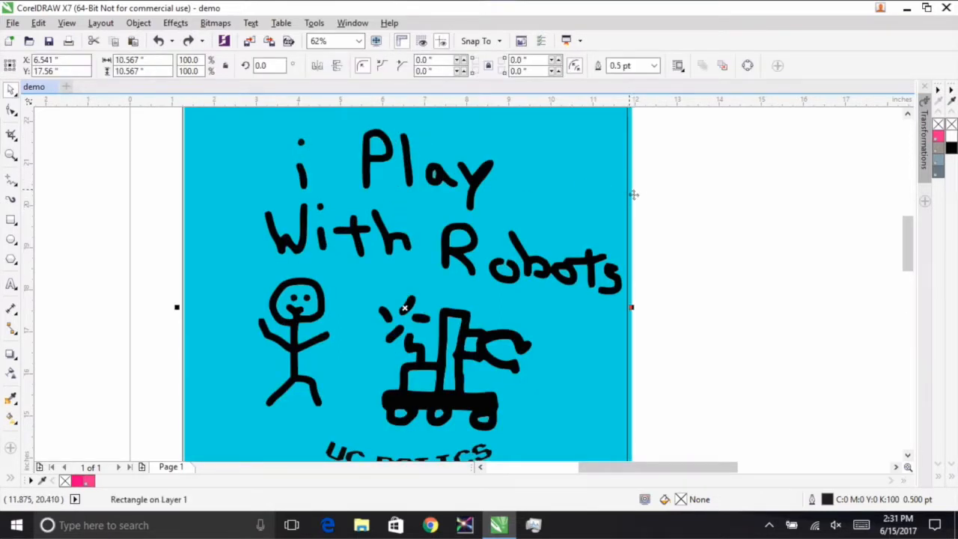
{"action": "key", "text": "Right"}
{"action": "key", "text": "Left"}
{"action": "key", "text": "Right"}
{"action": "key", "text": "Right"}
{"action": "key", "text": "Right"}
{"action": "key", "text": "Right"}
{"action": "key", "text": "Right"}
{"action": "key", "text": "Right"}
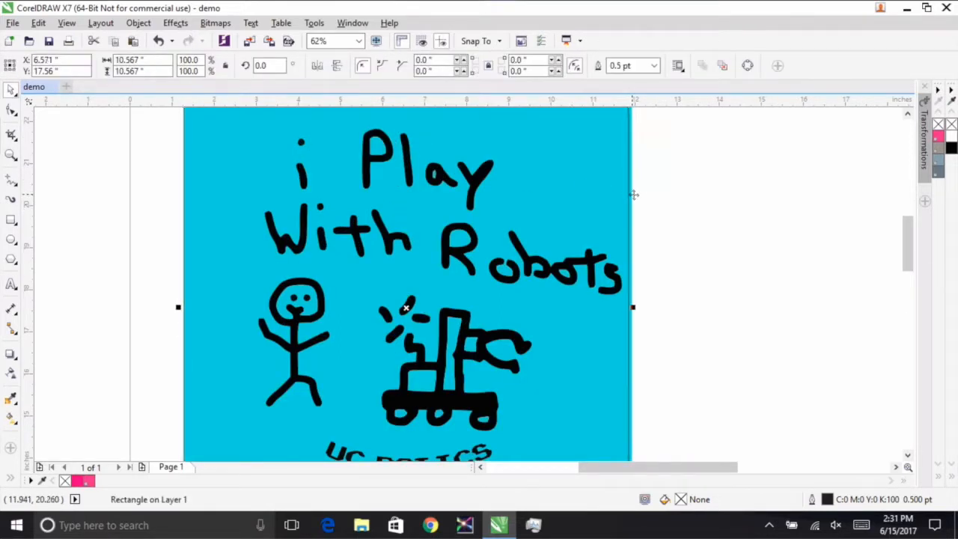
{"action": "key", "text": "Right"}
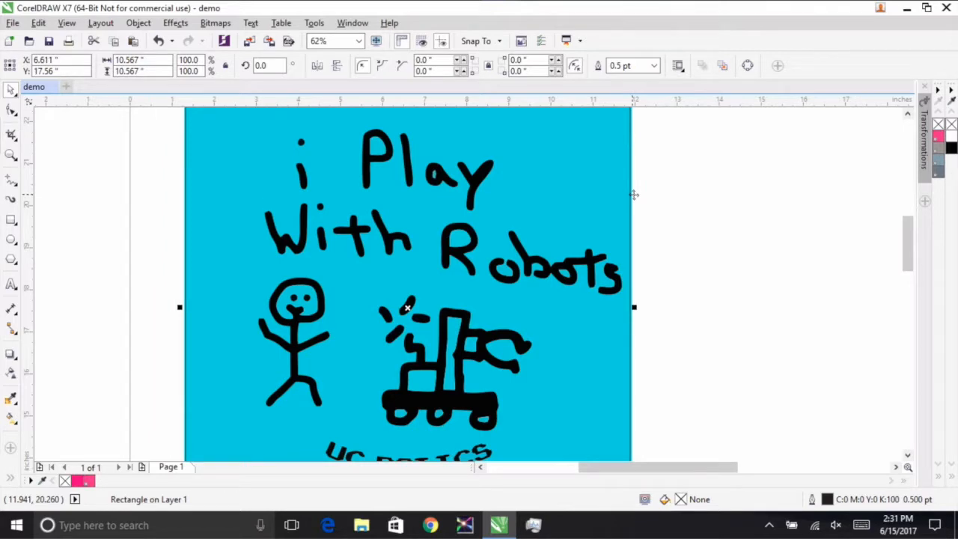
Step: Examine how the square's bottom and top edges line up with the cyan background's edges
{"action": "scroll", "coordinate": [662, 238], "scroll_direction": "down", "scroll_amount": 2}
{"action": "scroll", "coordinate": [558, 396], "scroll_direction": "up", "scroll_amount": 2}
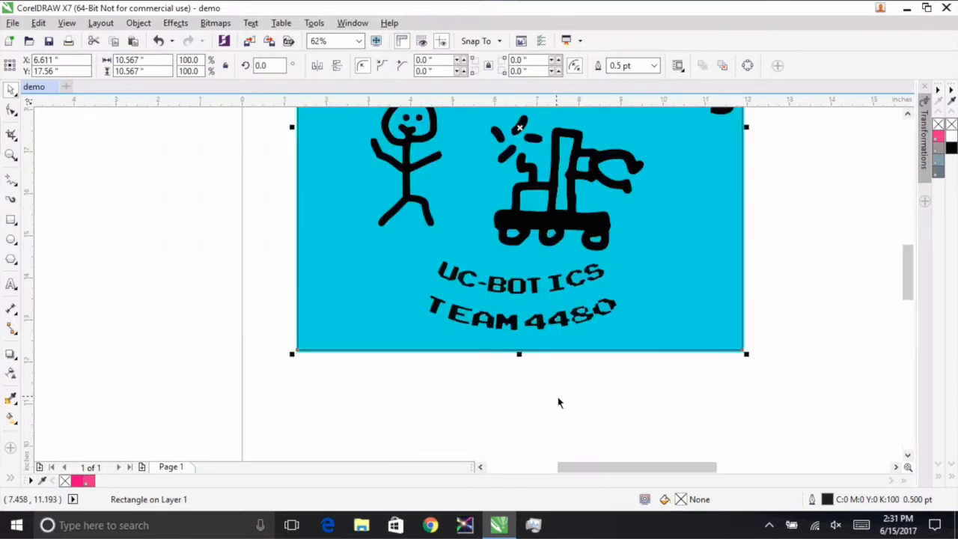
{"action": "scroll", "coordinate": [557, 402], "scroll_direction": "up", "scroll_amount": 1}
{"action": "scroll", "coordinate": [569, 332], "scroll_direction": "down", "scroll_amount": 3}
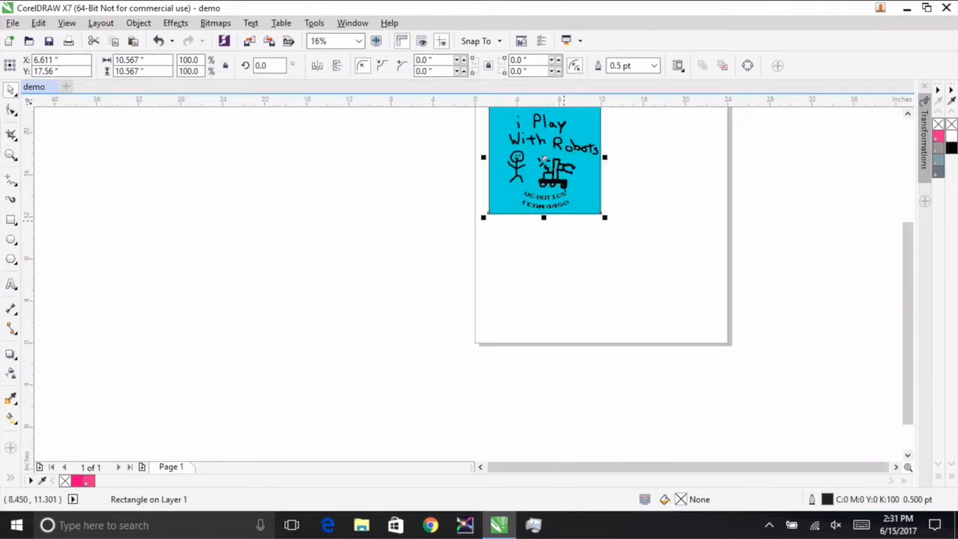
{"action": "scroll", "coordinate": [560, 163], "scroll_direction": "up", "scroll_amount": 3}
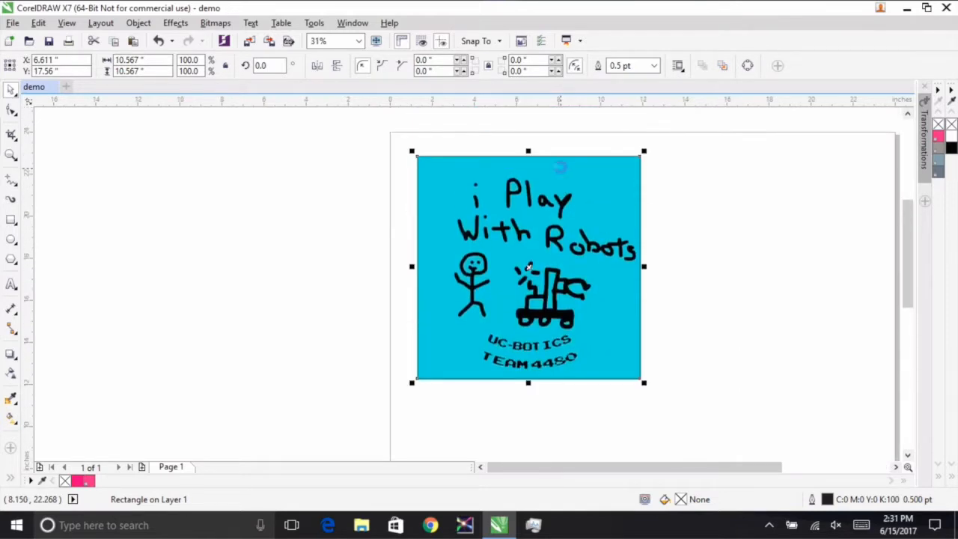
{"action": "scroll", "coordinate": [531, 173], "scroll_direction": "up", "scroll_amount": 2}
{"action": "scroll", "coordinate": [560, 134], "scroll_direction": "up", "scroll_amount": 1}
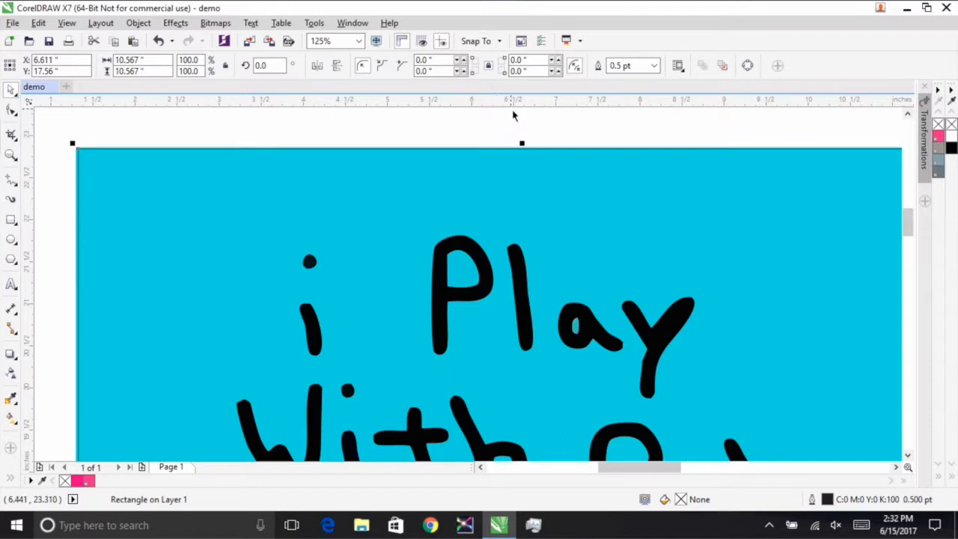
{"action": "scroll", "coordinate": [545, 218], "scroll_direction": "down", "scroll_amount": 1}
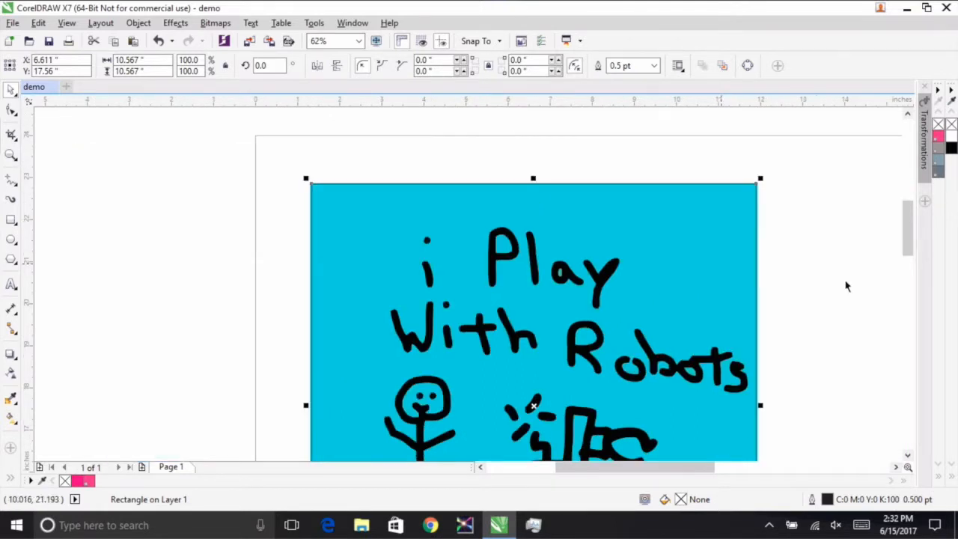
Step: Apply the pink CutContour spot colour to the square's outline, check the line up close, and deselect the artwork
{"action": "right_click", "coordinate": [938, 137]}
{"action": "scroll", "coordinate": [490, 177], "scroll_direction": "up", "scroll_amount": 3}
{"action": "scroll", "coordinate": [534, 250], "scroll_direction": "up", "scroll_amount": 6}
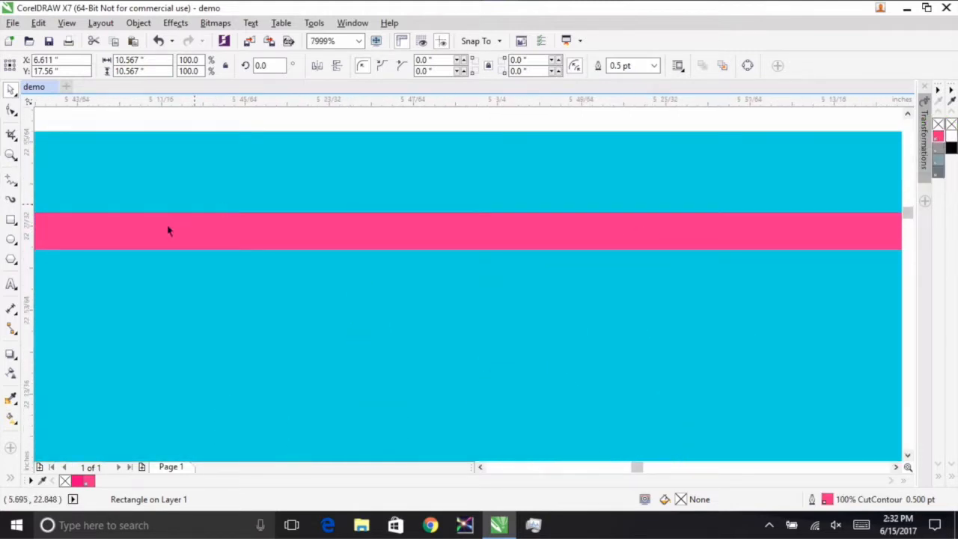
{"action": "scroll", "coordinate": [669, 242], "scroll_direction": "down", "scroll_amount": 7}
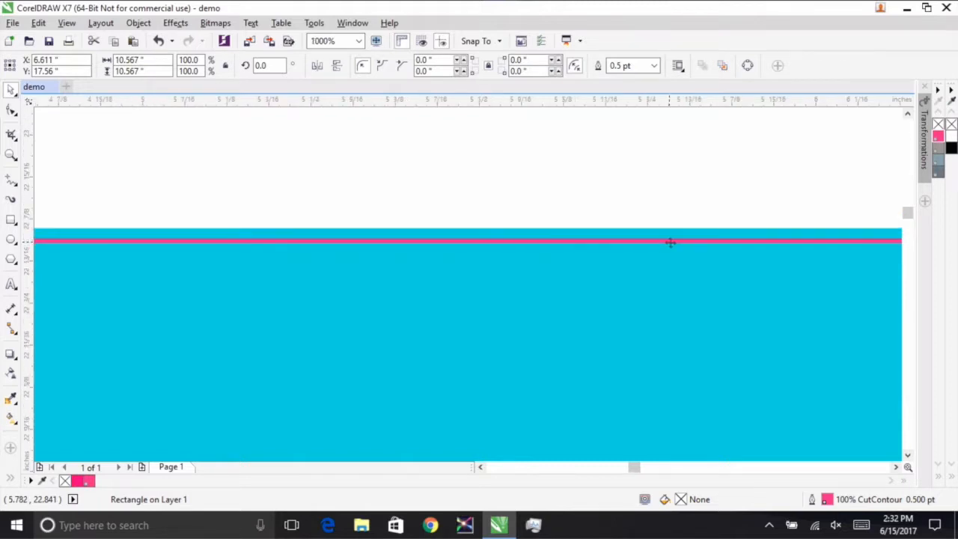
{"action": "scroll", "coordinate": [668, 249], "scroll_direction": "down", "scroll_amount": 2}
{"action": "left_click_drag", "start_coordinate": [668, 250], "coordinate": [412, 142]}
{"action": "scroll", "coordinate": [823, 359], "scroll_direction": "down", "scroll_amount": 1}
{"action": "left_click_drag", "start_coordinate": [827, 363], "coordinate": [763, 291]}
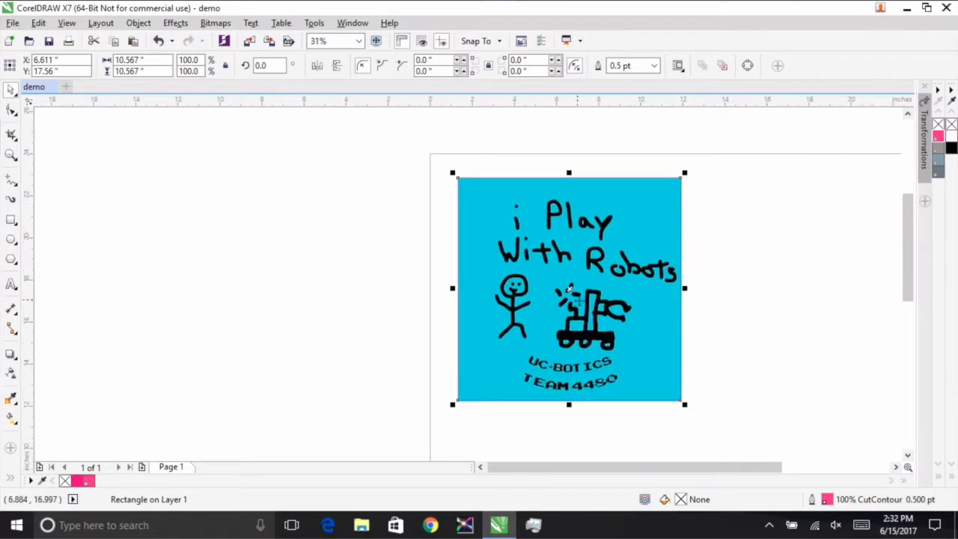
{"action": "left_click", "coordinate": [663, 336]}
{"action": "left_click", "coordinate": [763, 336]}
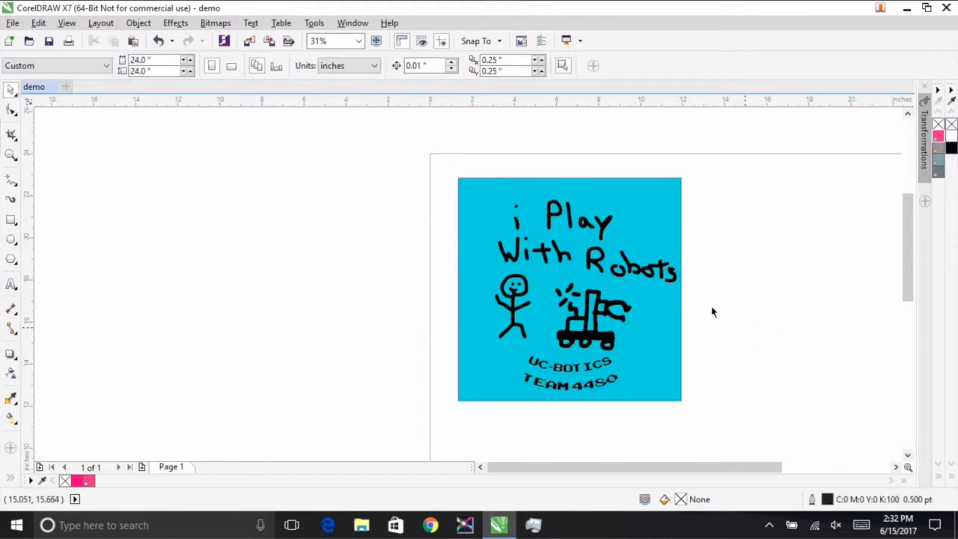
Step: Save a copy of the drawing as demo.pdf in PDF - Adobe Portable Document Format on the U (F:) drive
{"action": "left_click", "coordinate": [13, 23]}
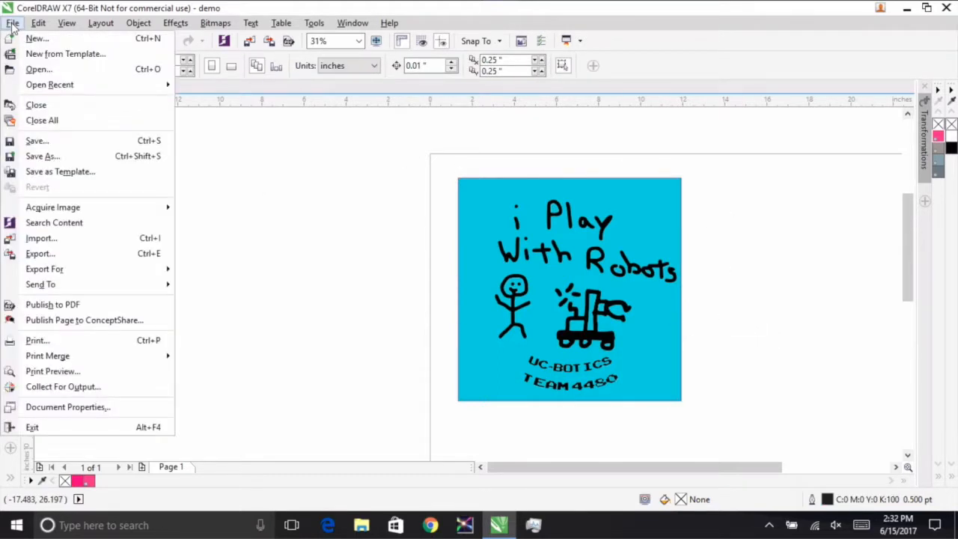
{"action": "left_click", "coordinate": [59, 156]}
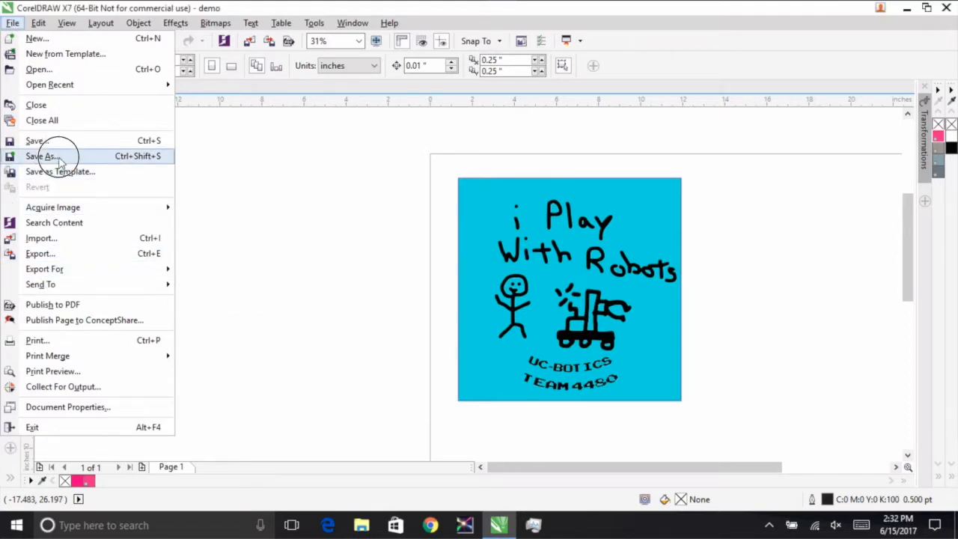
{"action": "left_click", "coordinate": [59, 157]}
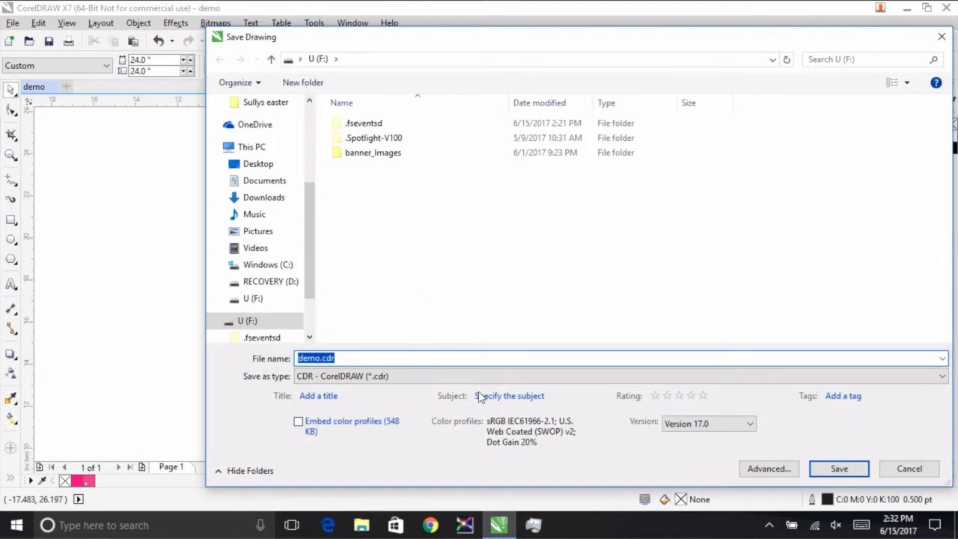
{"action": "left_click", "coordinate": [521, 378]}
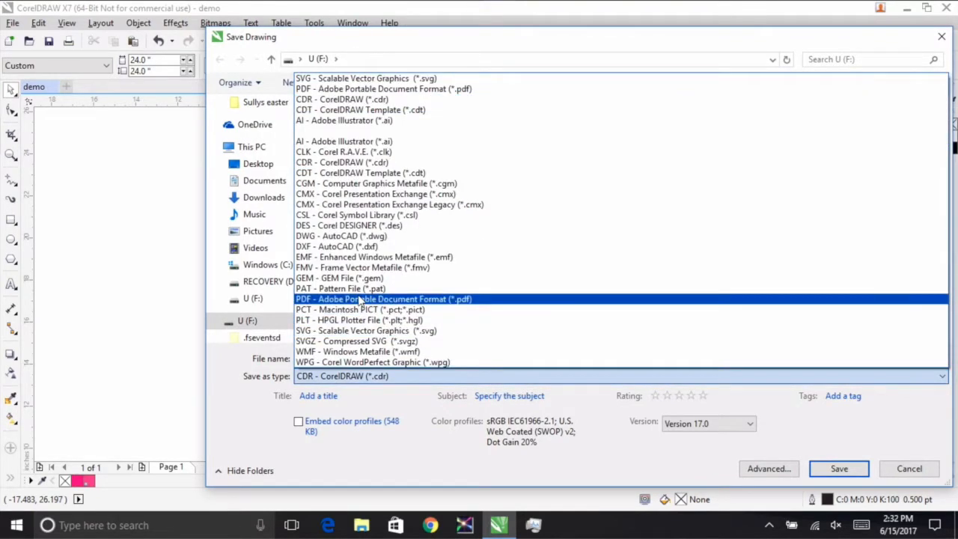
{"action": "left_click", "coordinate": [494, 299]}
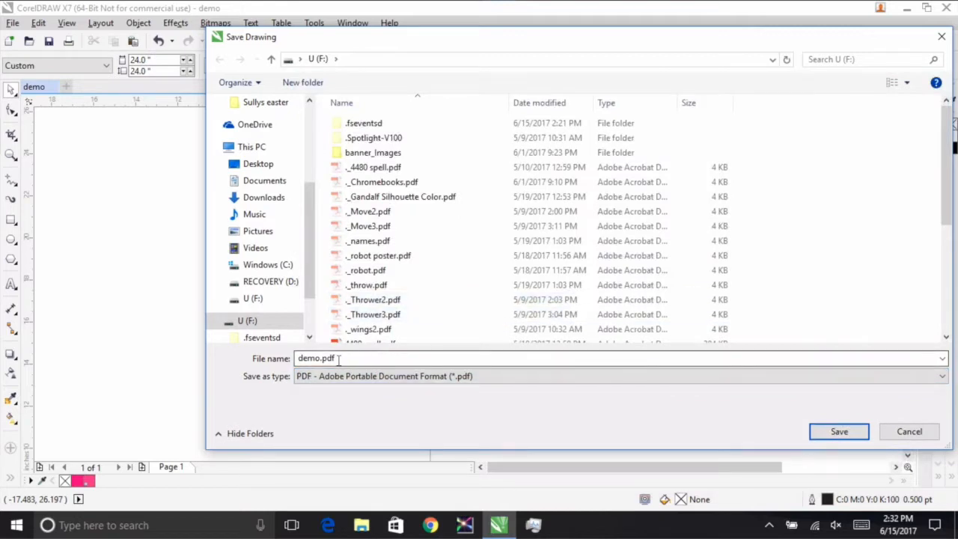
{"action": "double_click", "coordinate": [310, 359]}
{"action": "scroll", "coordinate": [444, 274], "scroll_direction": "down", "scroll_amount": 1}
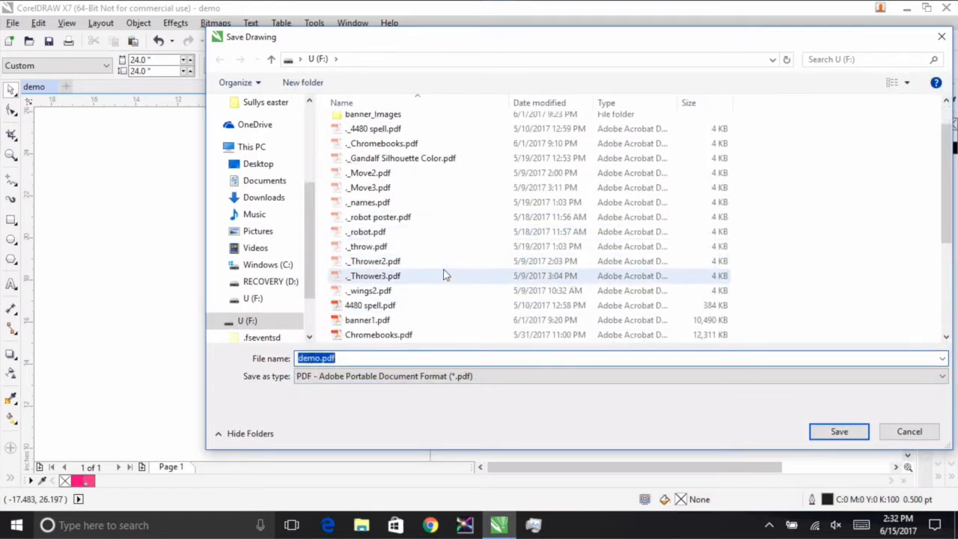
{"action": "scroll", "coordinate": [444, 278], "scroll_direction": "down", "scroll_amount": 4}
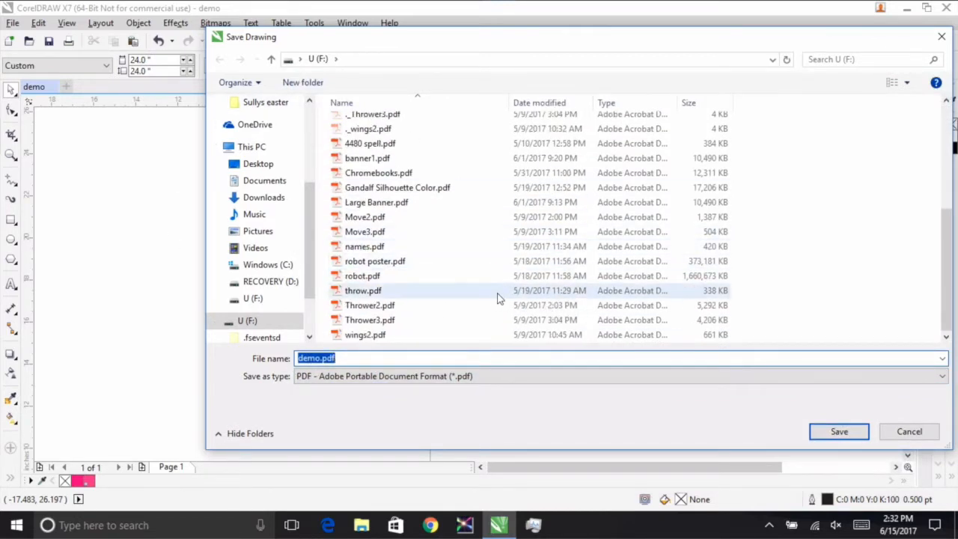
{"action": "left_click", "coordinate": [833, 432]}
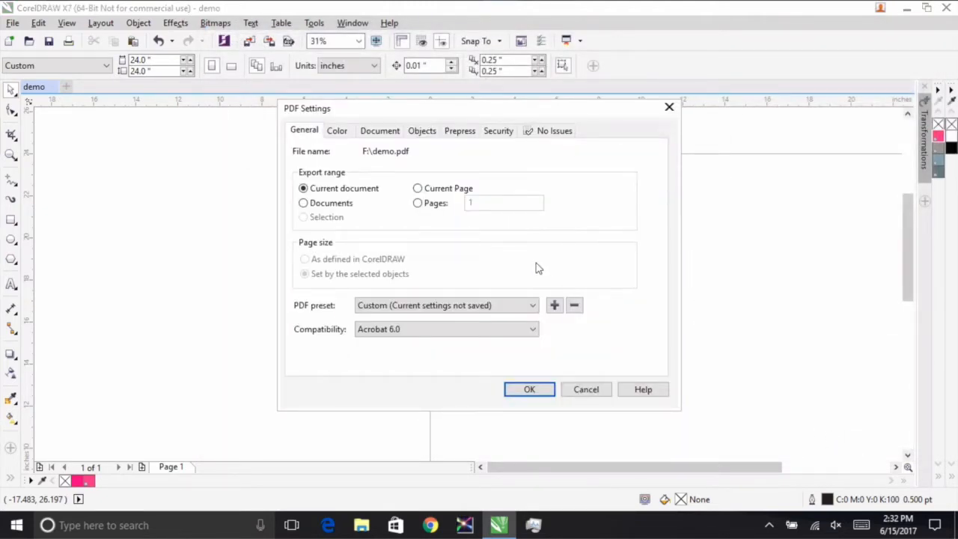
Step: Keep the PDF compatibility at Acrobat 6.0 with the current document as export range, and confirm the PDF settings
{"action": "left_click_drag", "start_coordinate": [294, 330], "coordinate": [342, 333]}
{"action": "left_click", "coordinate": [374, 329]}
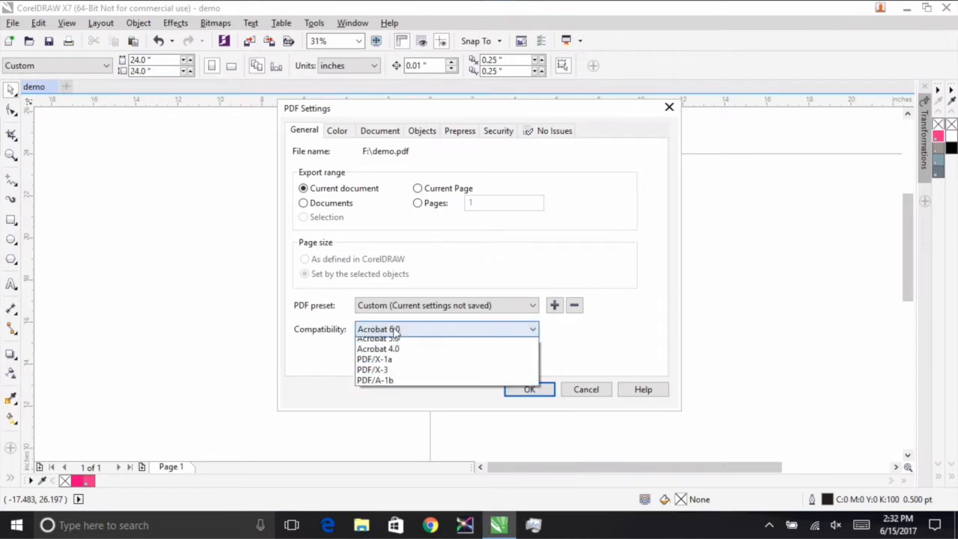
{"action": "left_click", "coordinate": [459, 336]}
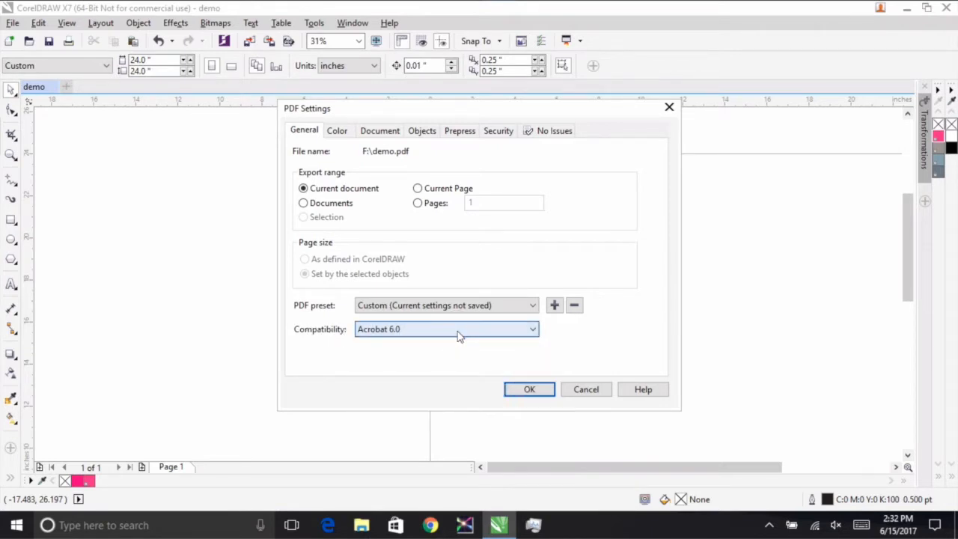
{"action": "left_click", "coordinate": [516, 391]}
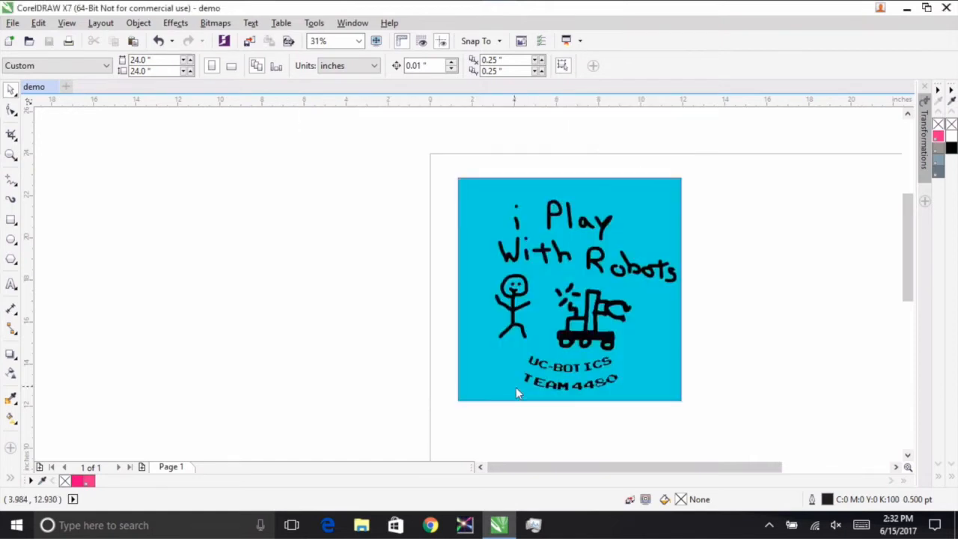